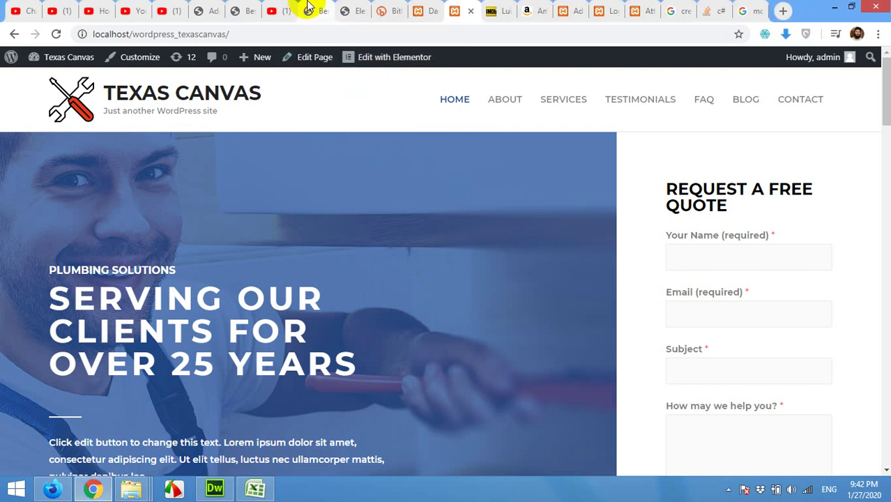
# - Browse the zamawebsite.com home page, examining its Elementor templates and the video tutorial categories
pyautogui.click(306, 11)
pyautogui.scroll(1, 371, 179)
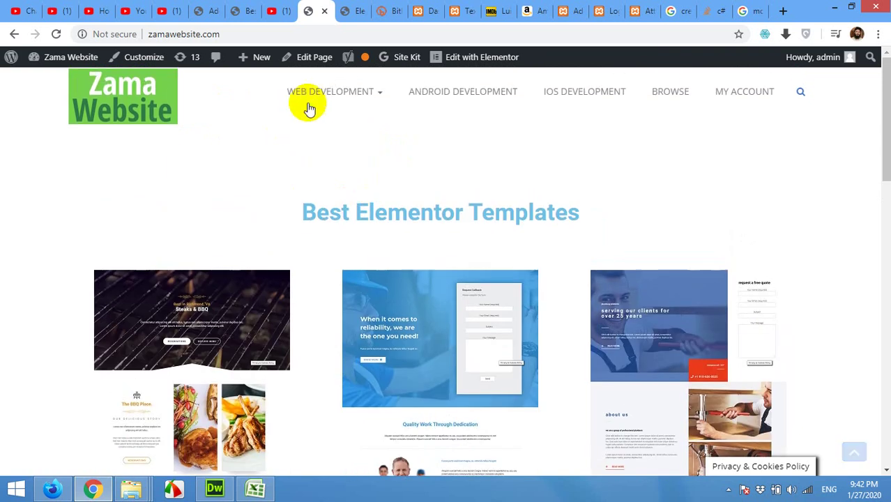
pyautogui.scroll(-15, 315, 237)
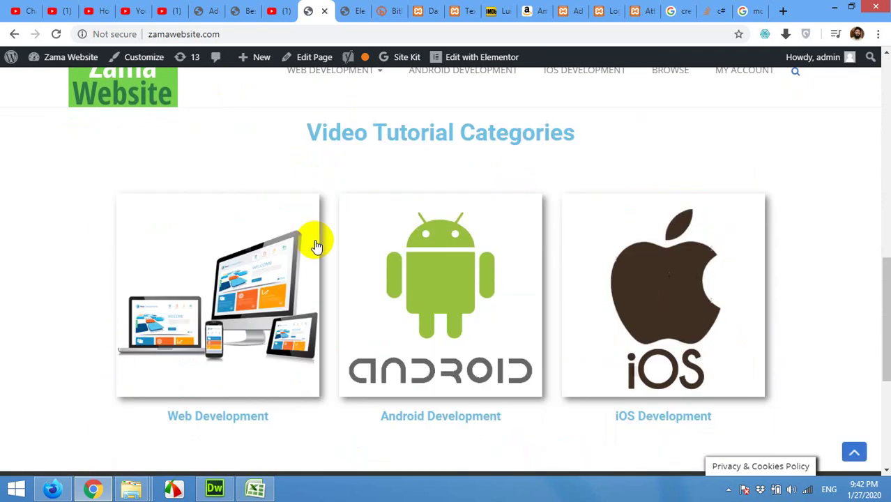
pyautogui.scroll(7, 332, 275)
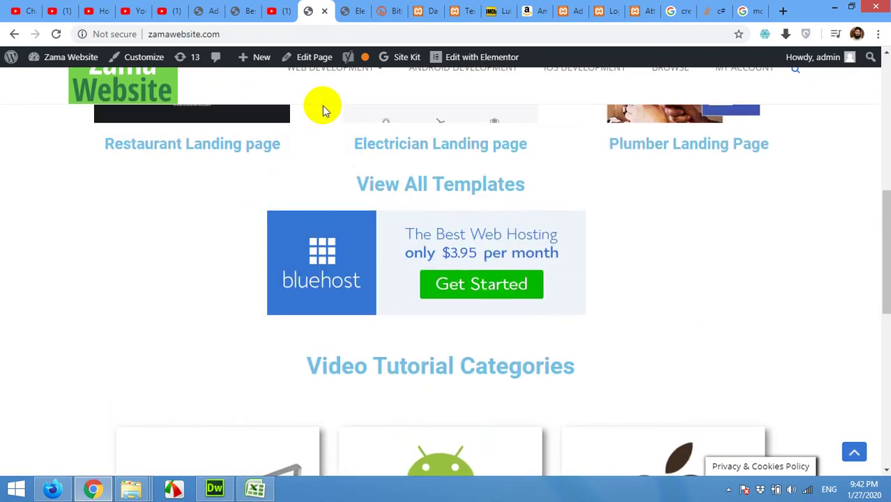
pyautogui.scroll(5, 453, 133)
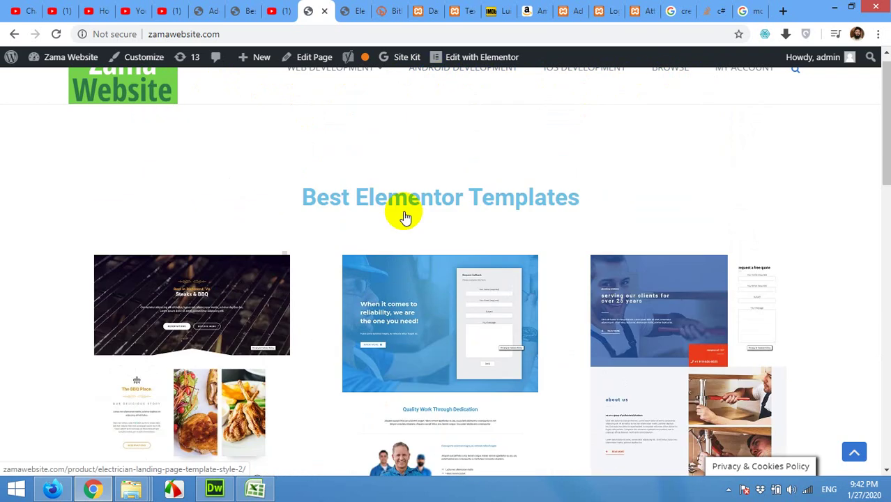
pyautogui.scroll(-5, 348, 212)
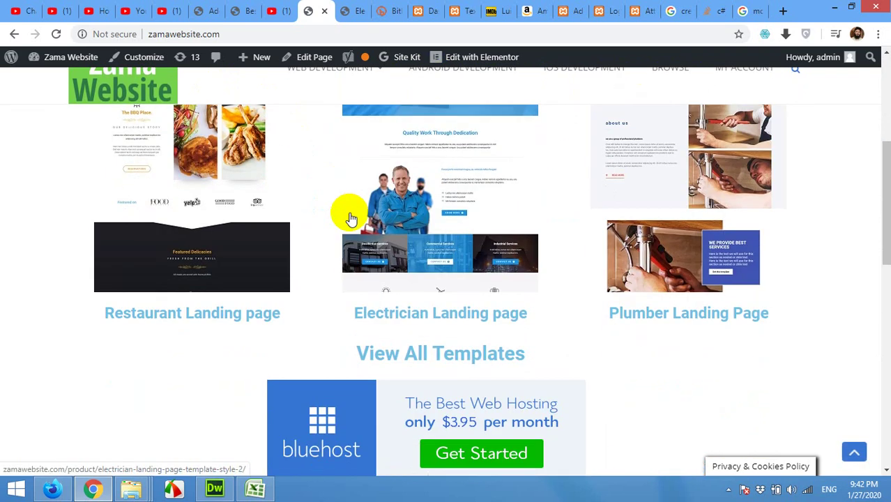
pyautogui.scroll(-1, 481, 152)
pyautogui.scroll(5, 276, 213)
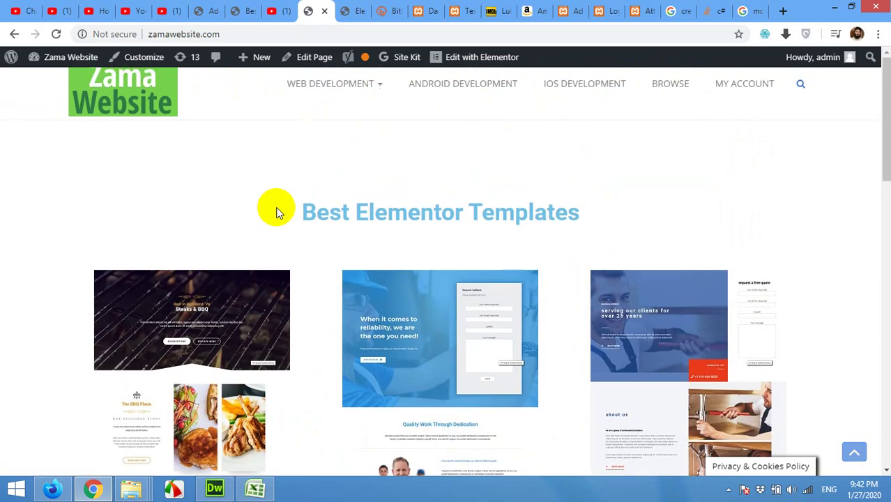
# - Switch to the Texas Canvas site and look through its home page from the header to the Services section
pyautogui.click(450, 11)
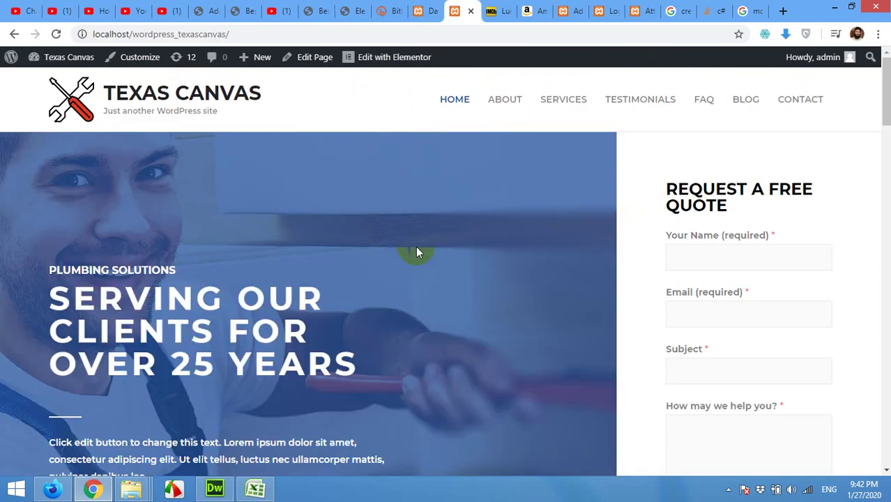
pyautogui.scroll(-7, 368, 212)
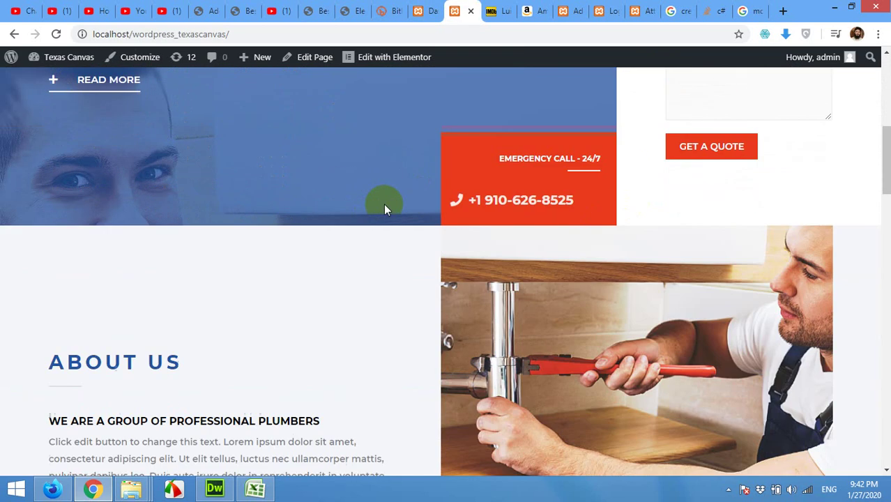
pyautogui.scroll(-8, 352, 230)
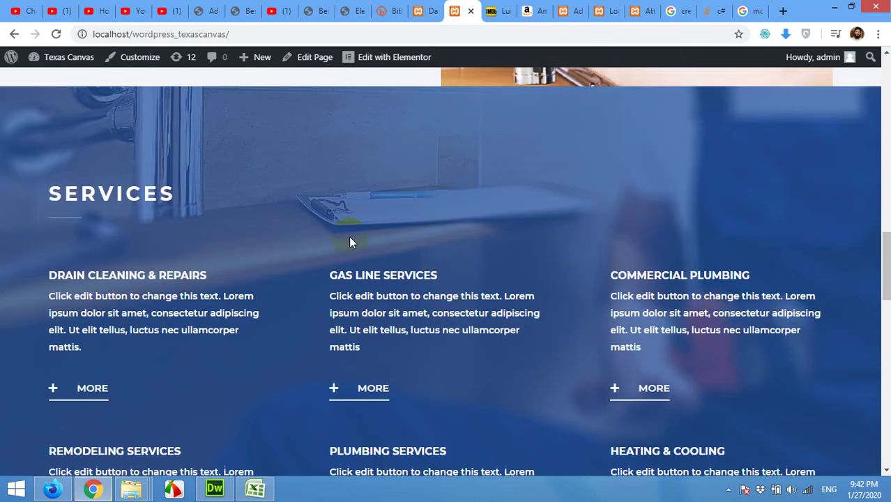
pyautogui.scroll(7, 662, 152)
pyautogui.scroll(8, 446, 162)
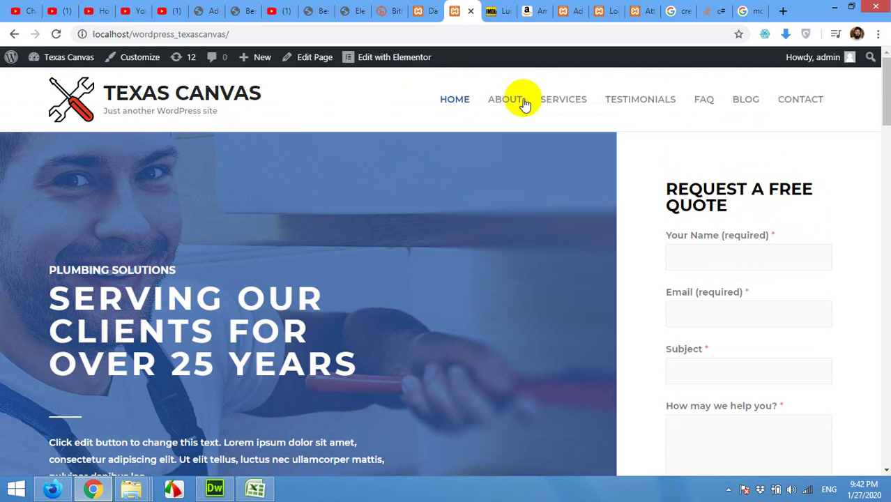
# - Open the YouTube page of the electrician landing page tutorial and examine the hosting and template links in its description
pyautogui.click(308, 11)
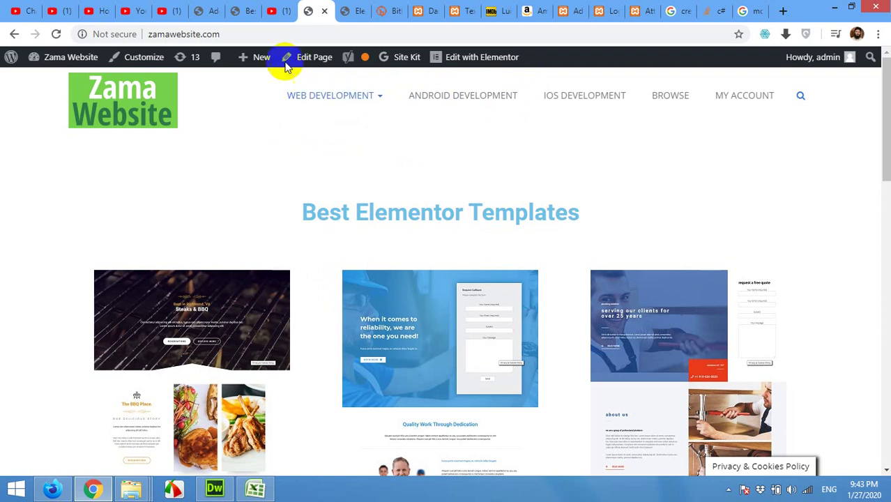
pyautogui.click(279, 11)
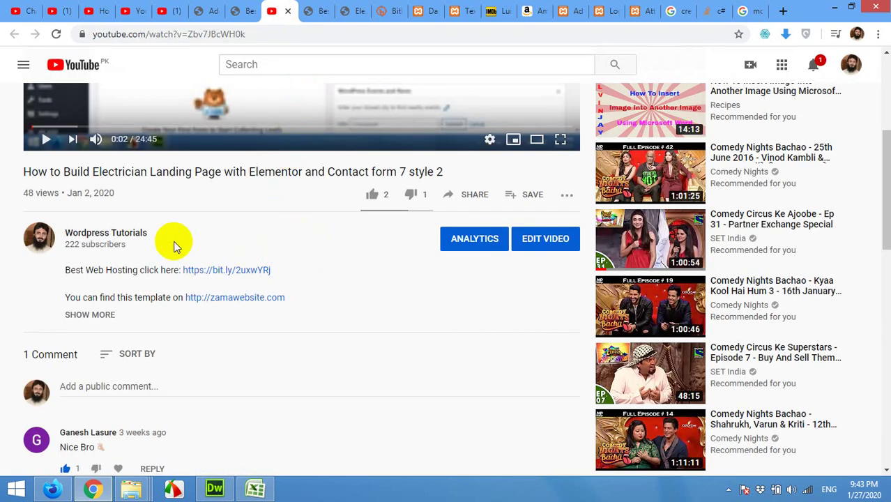
pyautogui.scroll(4, 268, 202)
pyautogui.scroll(-2, 202, 230)
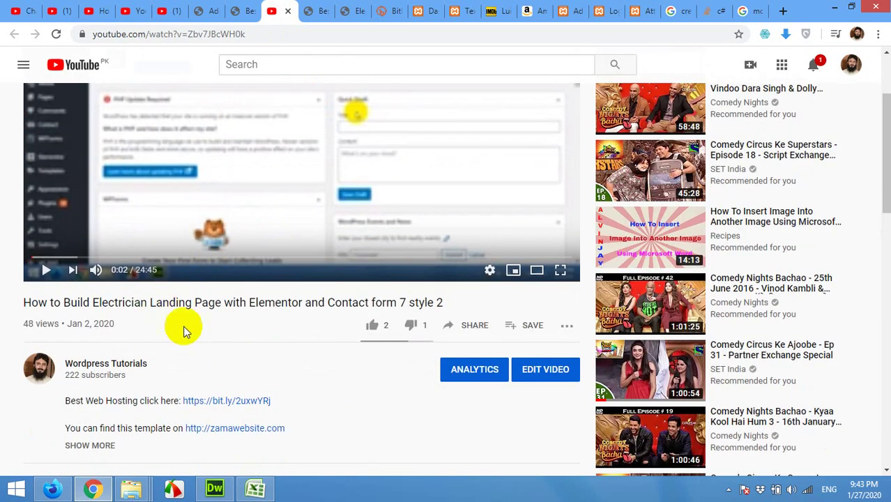
pyautogui.scroll(-2, 189, 349)
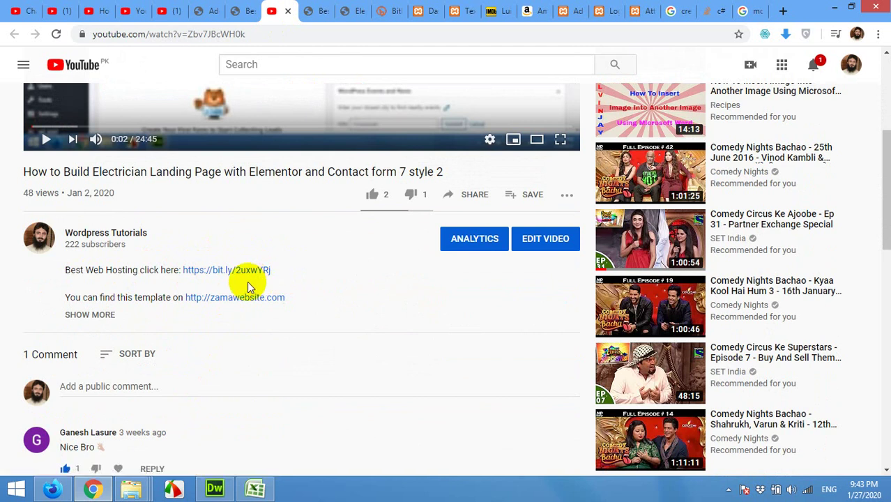
pyautogui.scroll(4, 347, 272)
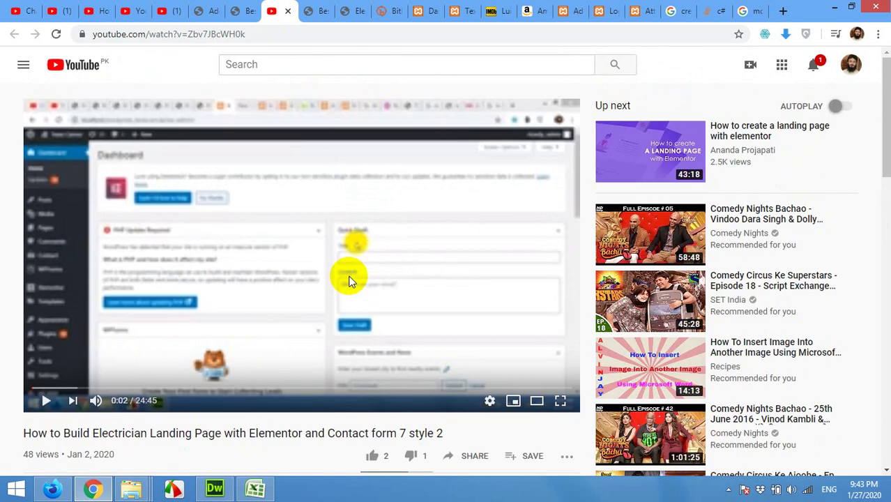
# - Return to zamawebsite.com and review the Best Elementor Templates section
pyautogui.click(307, 11)
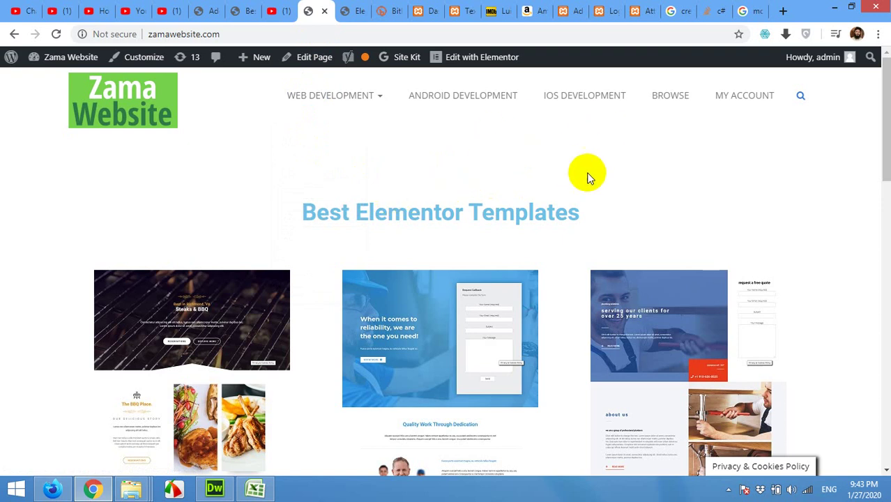
pyautogui.scroll(-5, 419, 209)
pyautogui.scroll(5, 380, 224)
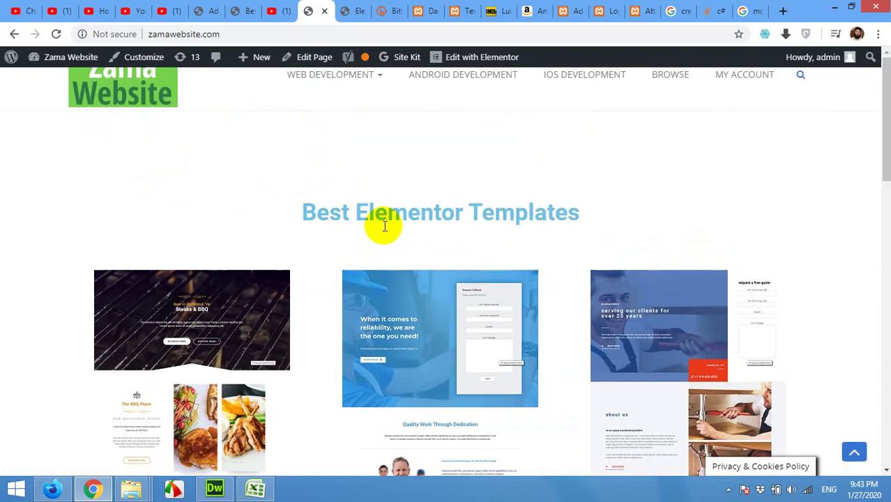
# - Return to the Texas Canvas home page and check how its header and menu behave while scrolling
pyautogui.click(453, 11)
pyautogui.scroll(-6, 366, 249)
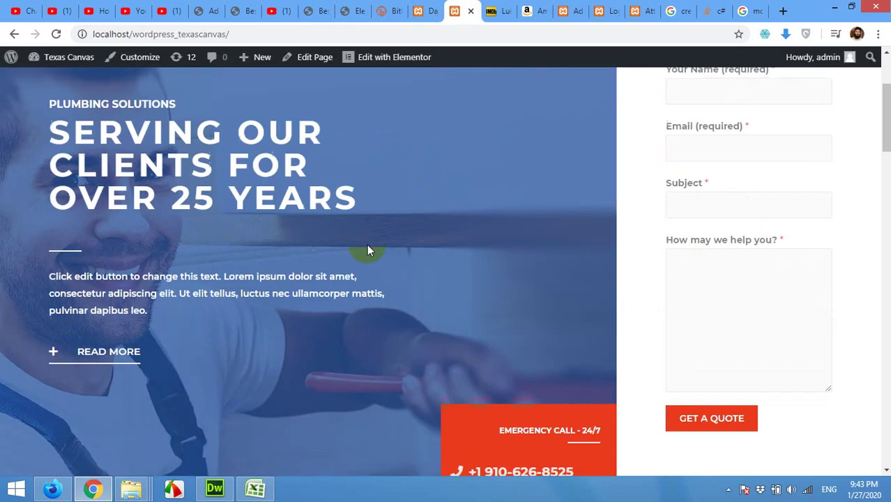
pyautogui.scroll(6, 368, 251)
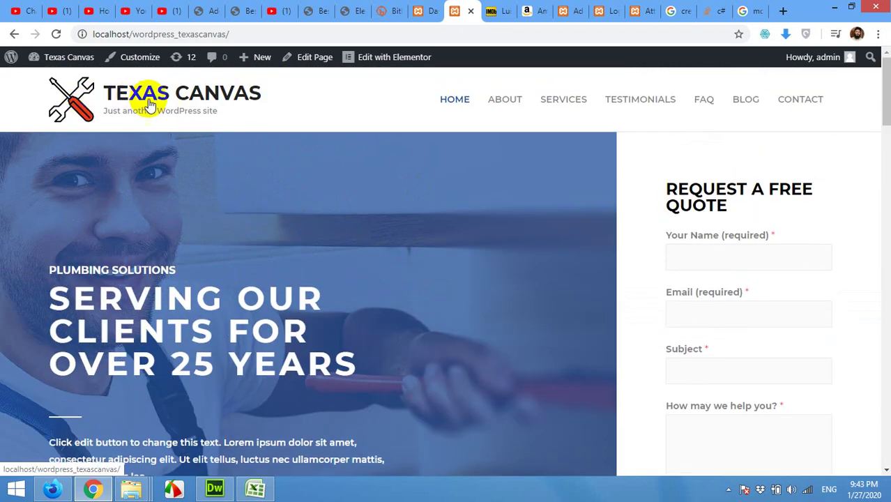
pyautogui.scroll(-8, 447, 218)
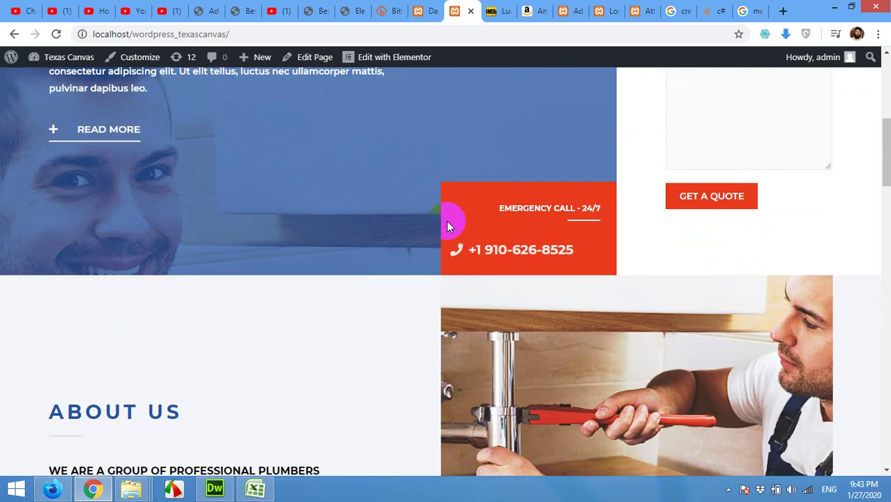
pyautogui.scroll(8, 412, 237)
pyautogui.scroll(1, 385, 232)
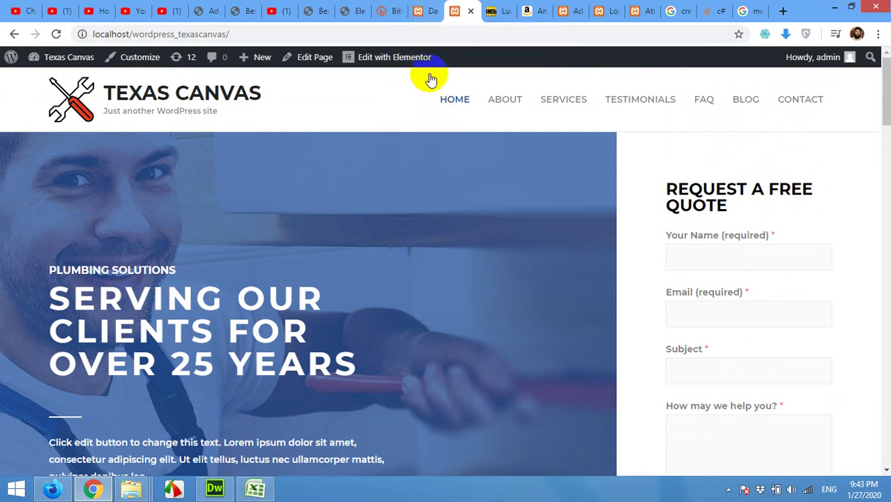
# - In the Texas Canvas WordPress dashboard, go to the page for adding plugins and search for "mystickymenu"
pyautogui.click(419, 14)
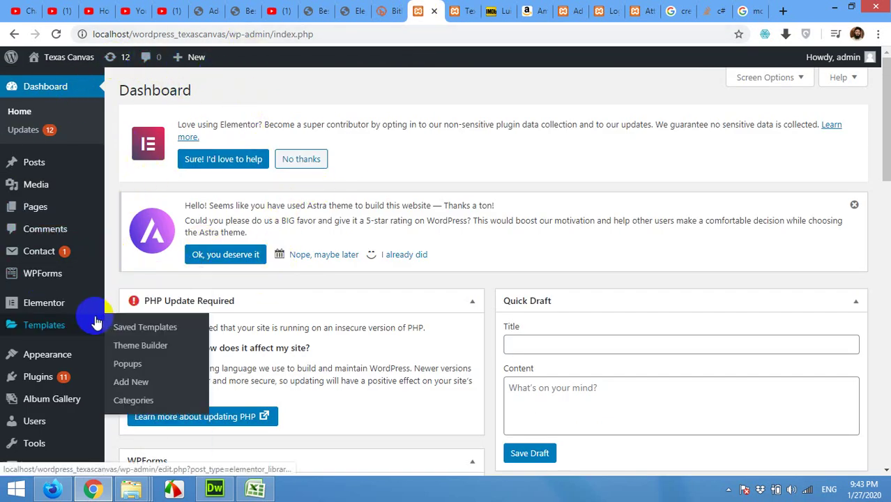
pyautogui.moveTo(17, 379)
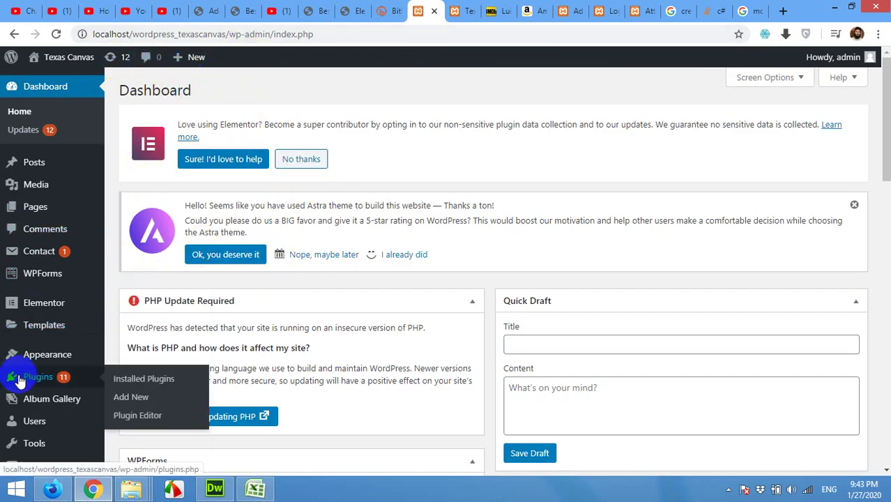
pyautogui.click(122, 397)
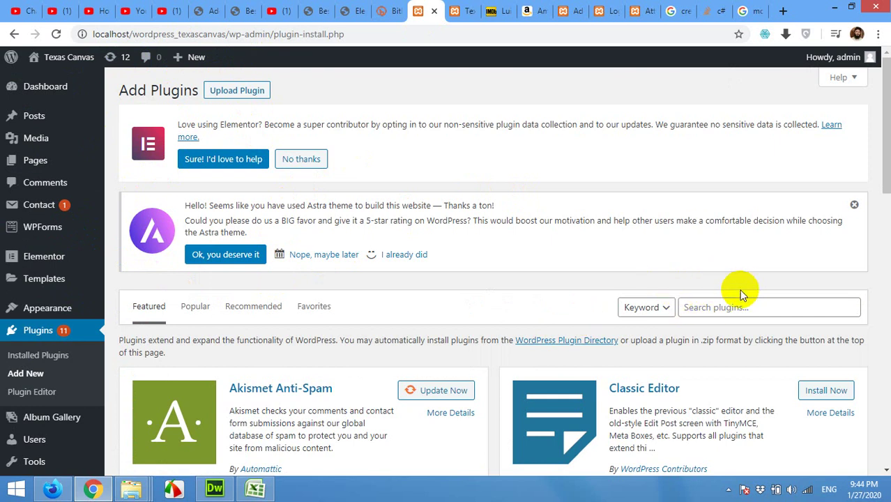
pyautogui.click(728, 307)
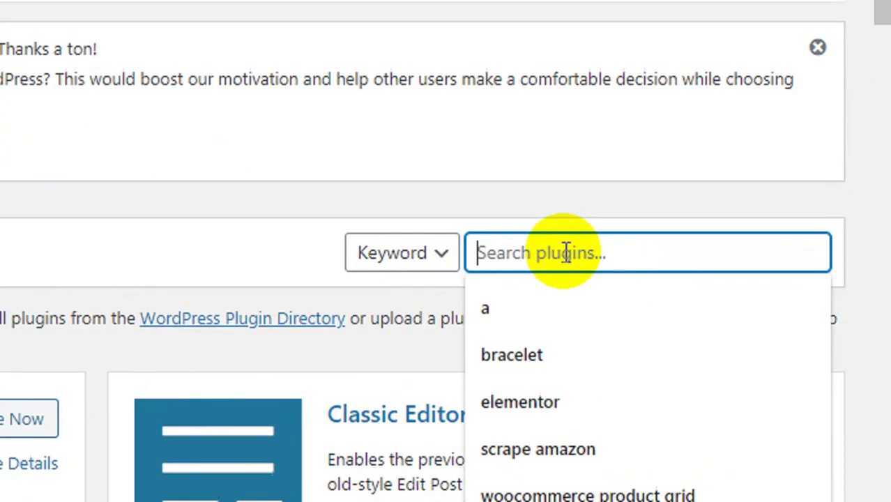
pyautogui.write('mys')
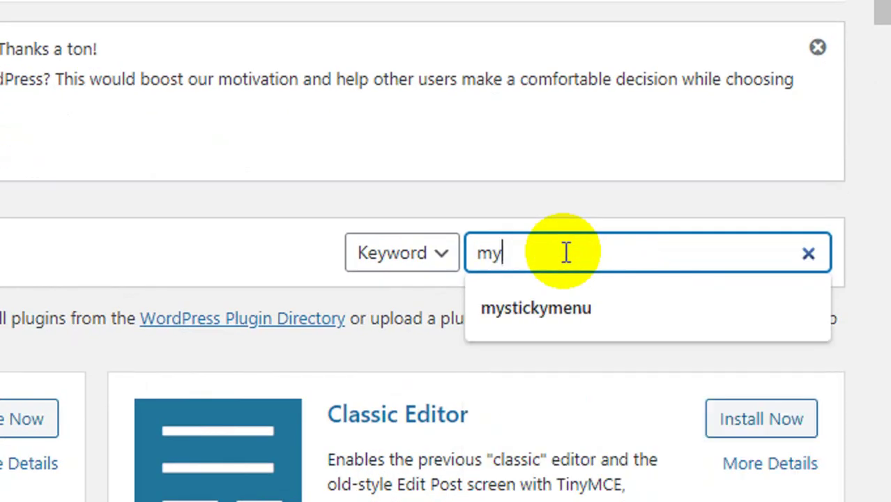
pyautogui.write('tickymenu')
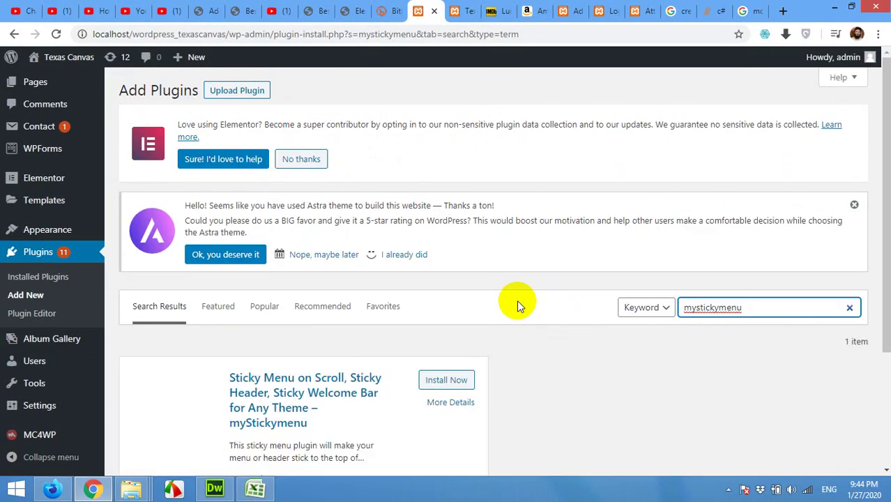
pyautogui.scroll(-2, 496, 310)
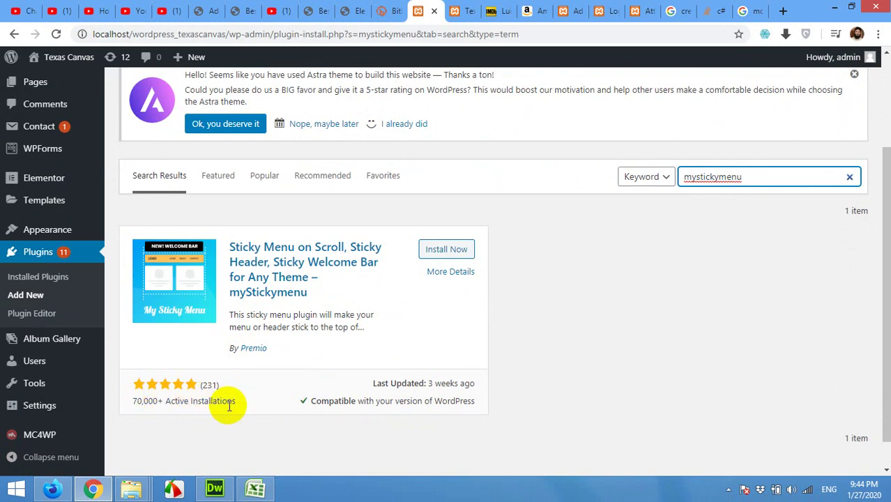
# - Install and activate the myStickymenu plugin, and view the Sticky Class section of its settings
pyautogui.click(444, 251)
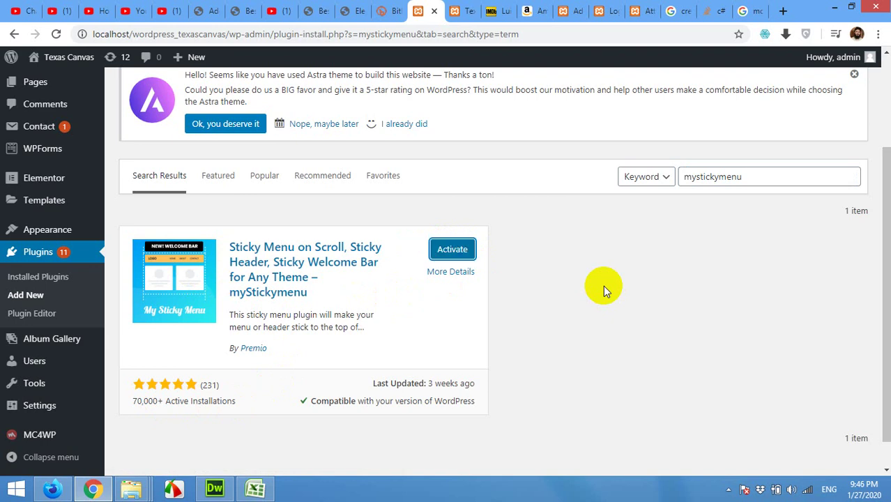
pyautogui.click(441, 250)
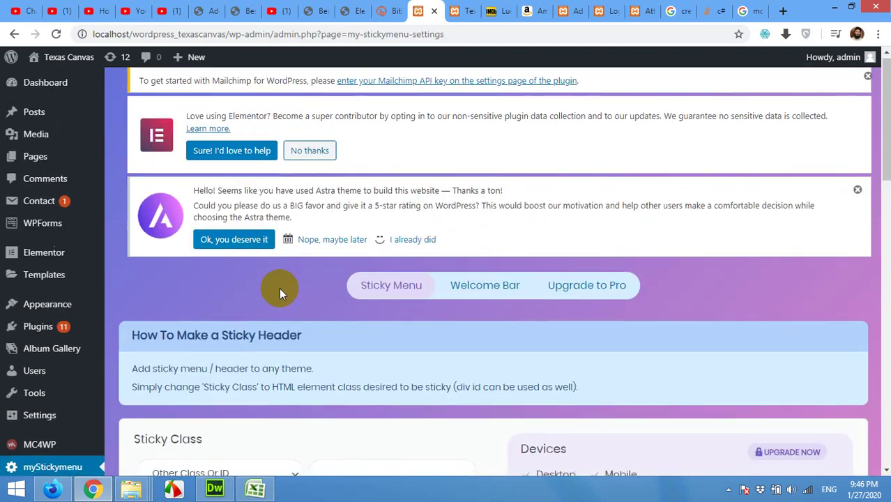
pyautogui.scroll(-3, 279, 287)
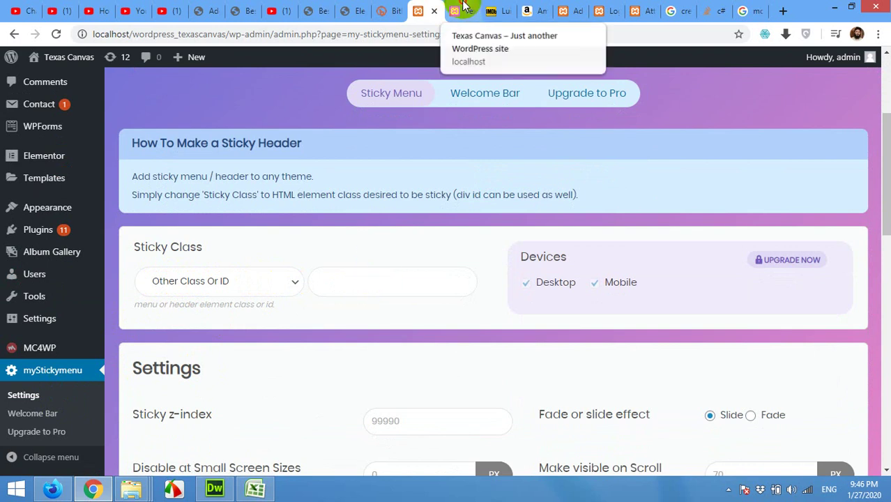
# - Go to the Texas Canvas home page and inspect the blank header area between the logo and the menu
pyautogui.click(462, 11)
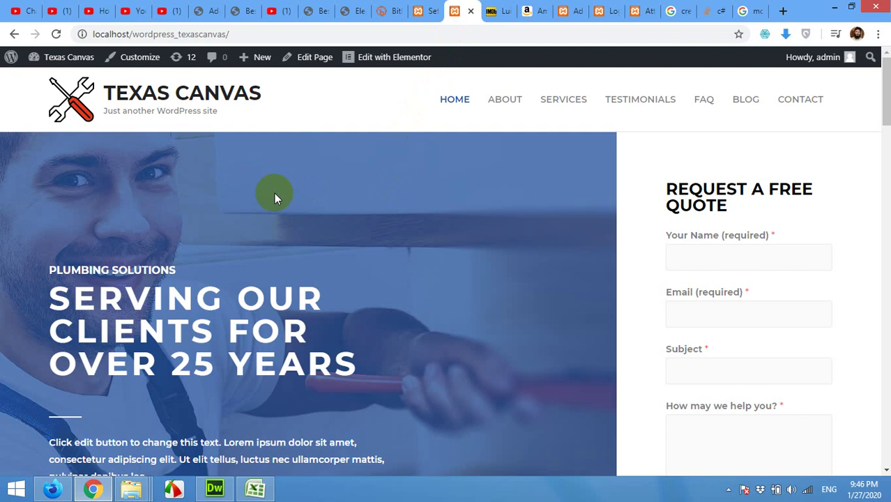
pyautogui.rightClick(324, 101)
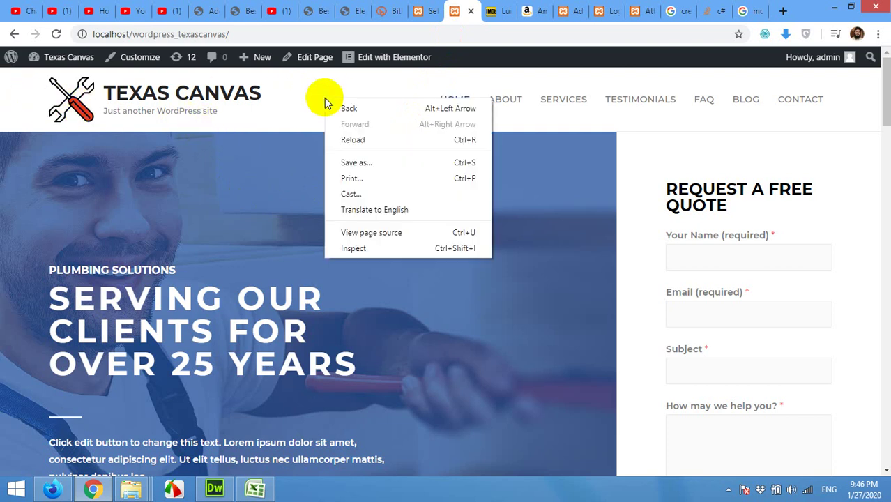
pyautogui.click(360, 250)
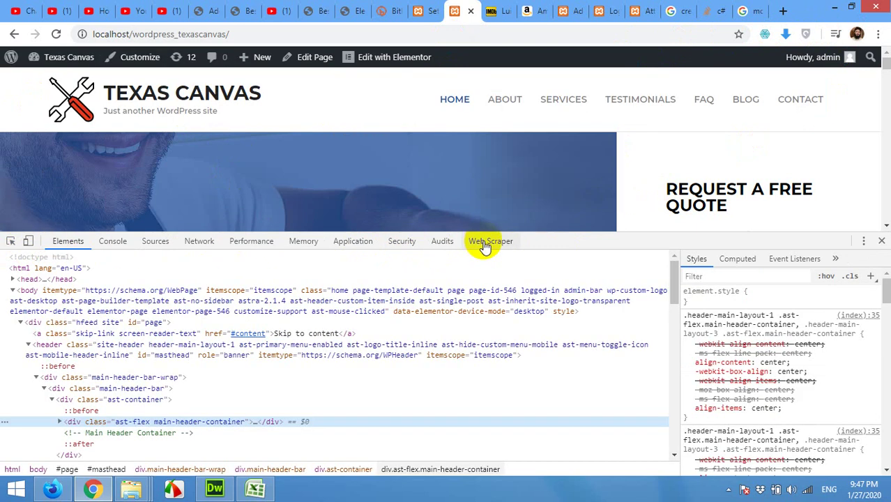
# - Try docking the developer tools beside the page, and return them to the Dock to bottom layout
pyautogui.click(863, 243)
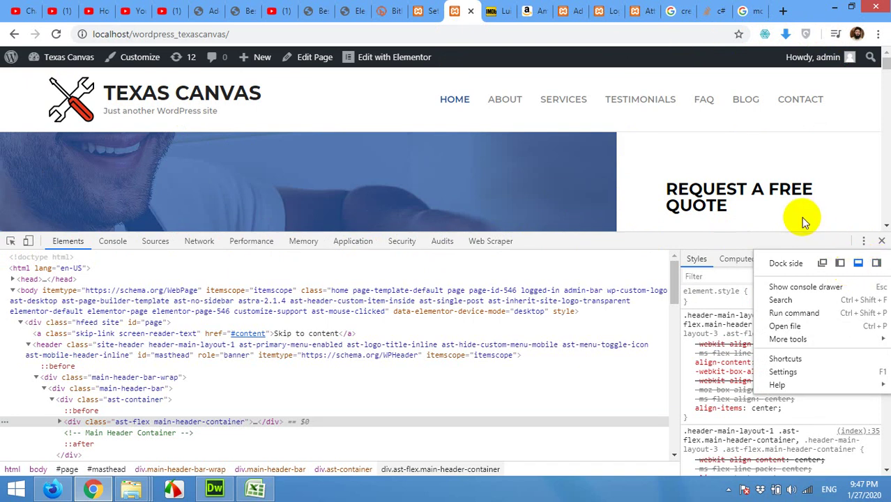
pyautogui.hotkey('ctrl', 'shift', 'd')
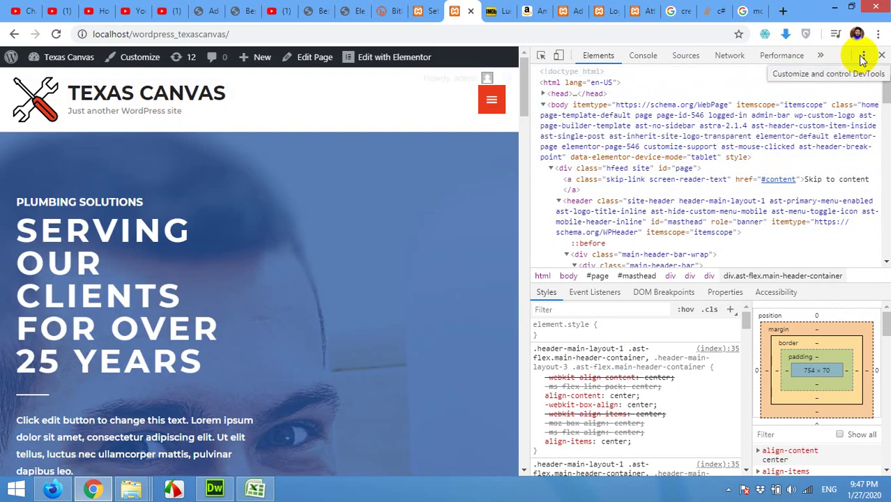
pyautogui.click(864, 56)
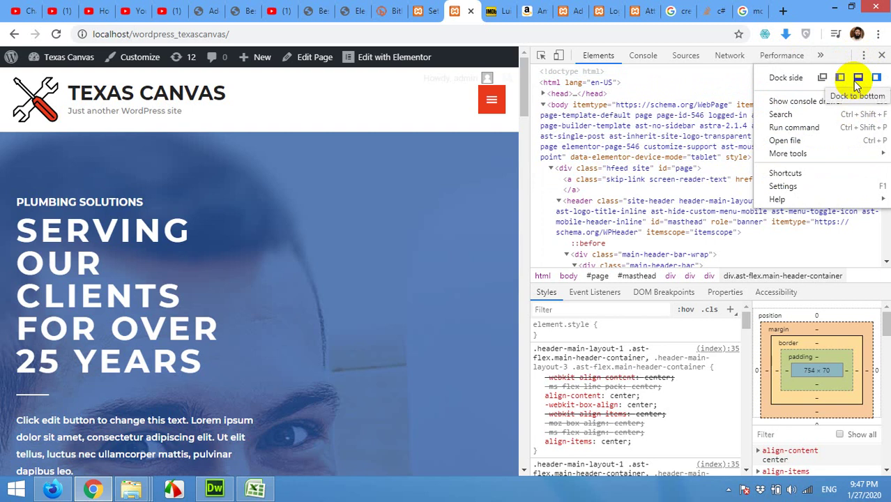
pyautogui.click(858, 81)
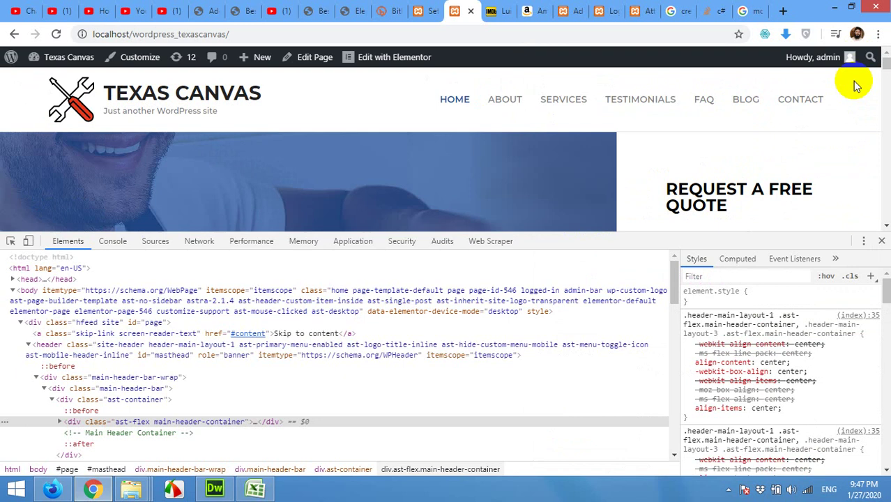
# - Shrink the developer tools pane to show more of the page, and inspect the site header's empty area again
pyautogui.moveTo(547, 234); pyautogui.dragTo(548, 270)
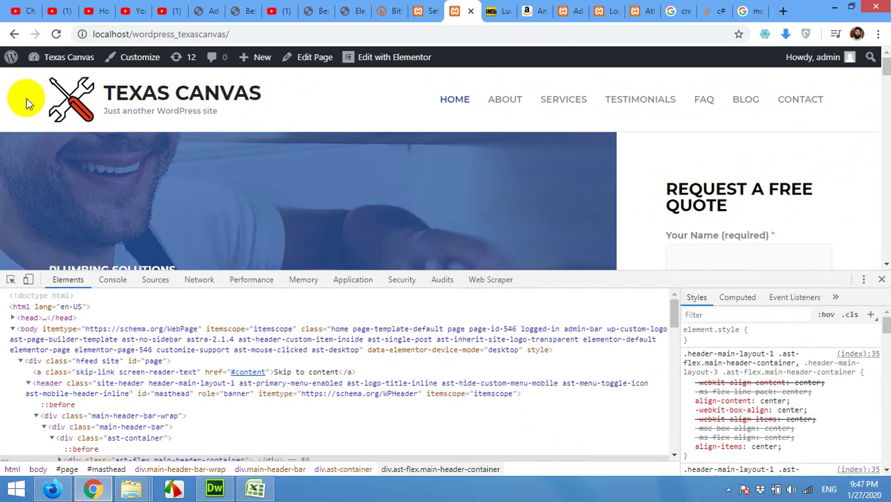
pyautogui.rightClick(340, 98)
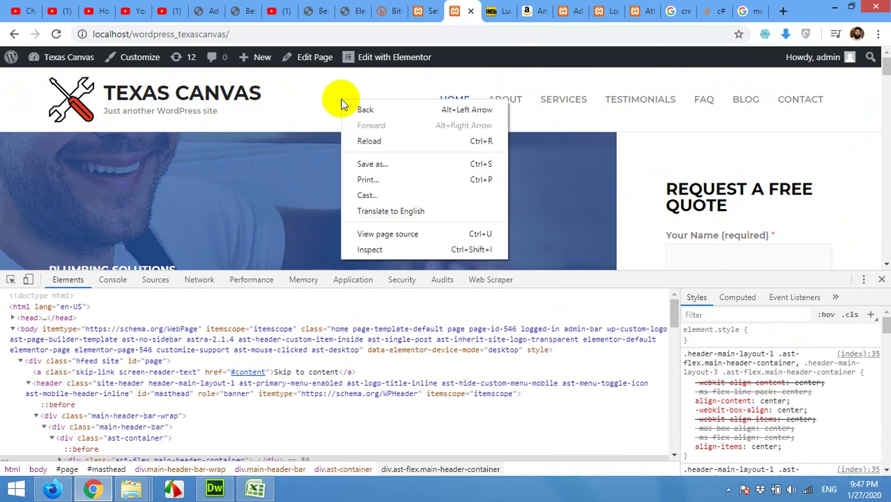
pyautogui.click(291, 98)
pyautogui.scroll(-2, 315, 112)
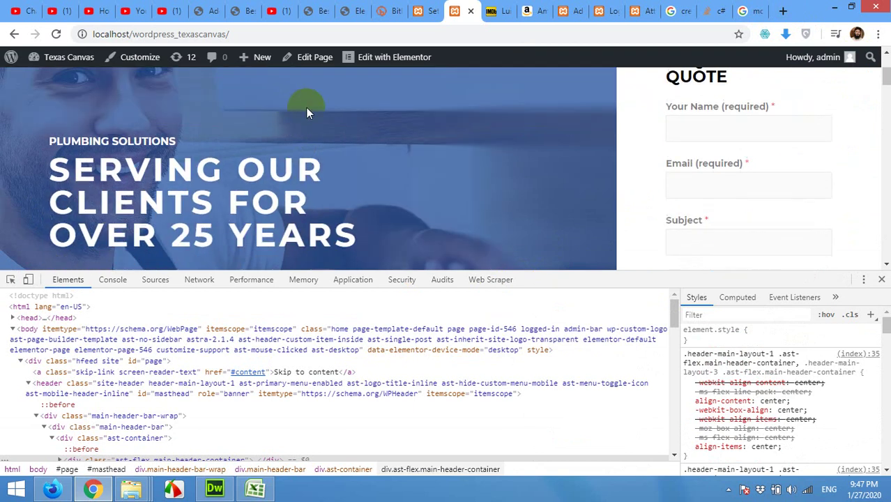
pyautogui.scroll(2, 359, 158)
pyautogui.rightClick(362, 101)
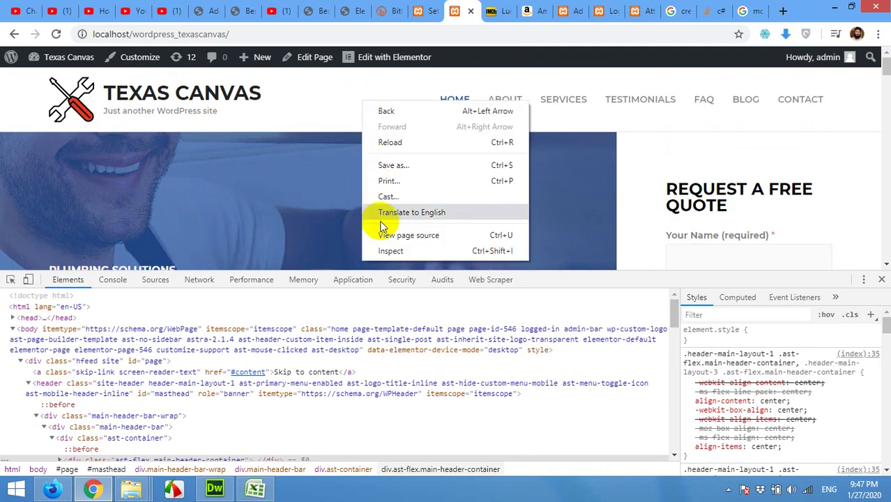
pyautogui.click(381, 249)
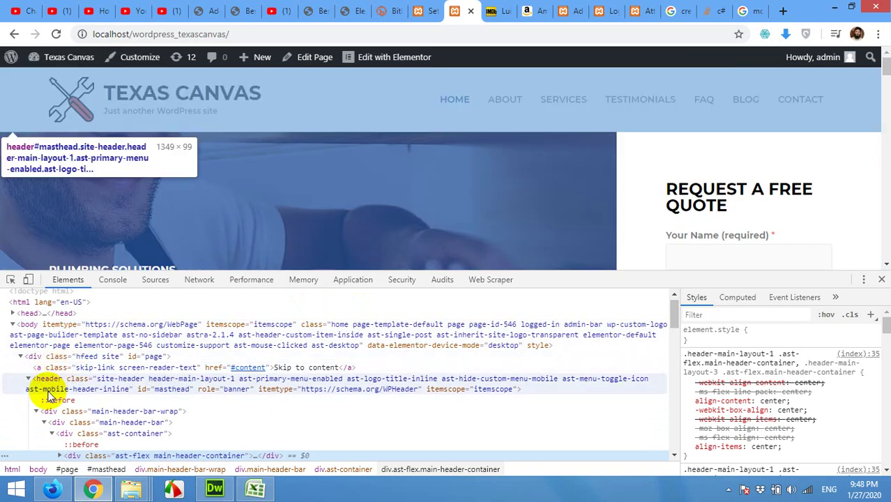
# - Select the header element in the page's HTML and copy its id value, "masthead"
pyautogui.click(38, 378)
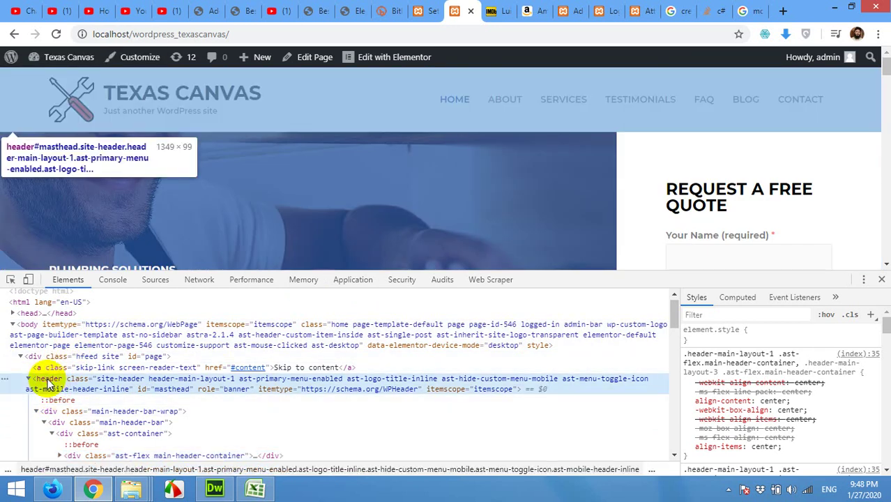
pyautogui.doubleClick(167, 391)
pyautogui.rightClick(168, 389)
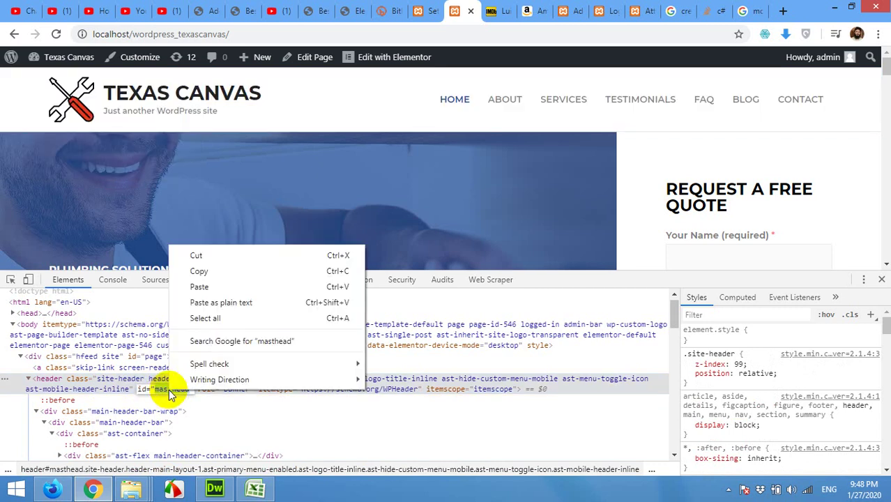
pyautogui.click(202, 276)
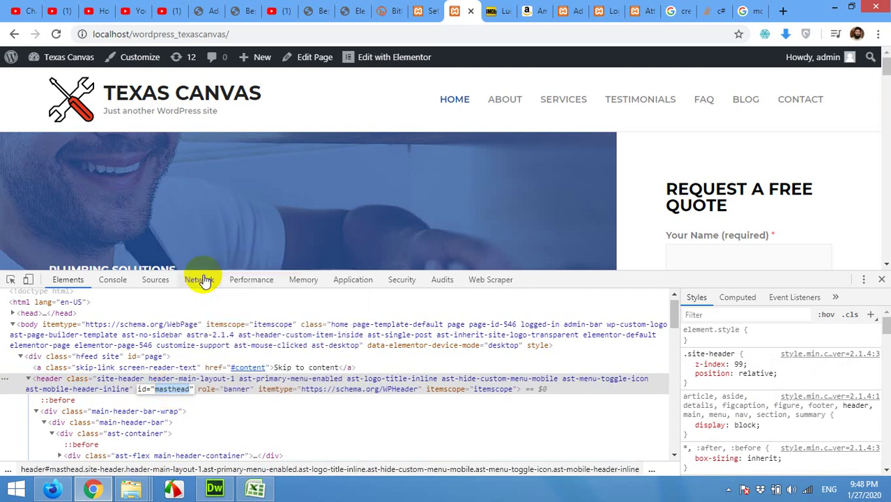
# - In the myStickymenu settings, paste the copied id as the Sticky Class value and prefix it so it reads "#masthead"
pyautogui.click(418, 9)
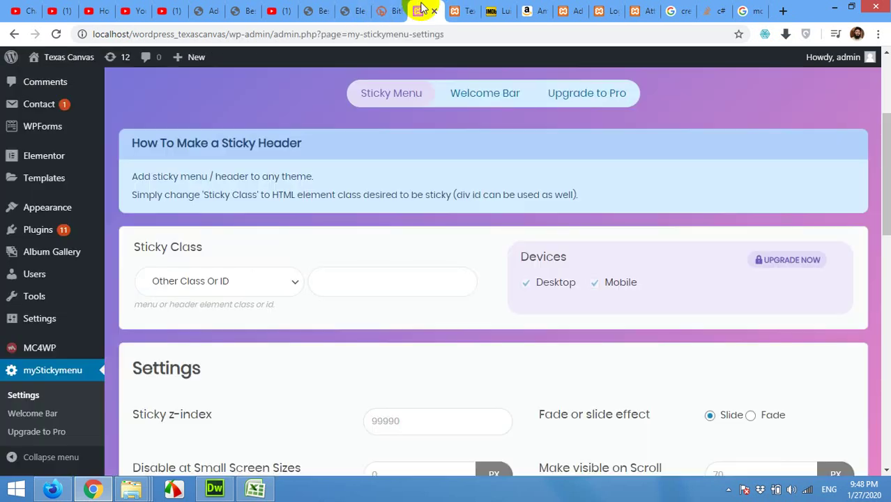
pyautogui.click(342, 281)
pyautogui.rightClick(344, 283)
pyautogui.click(374, 364)
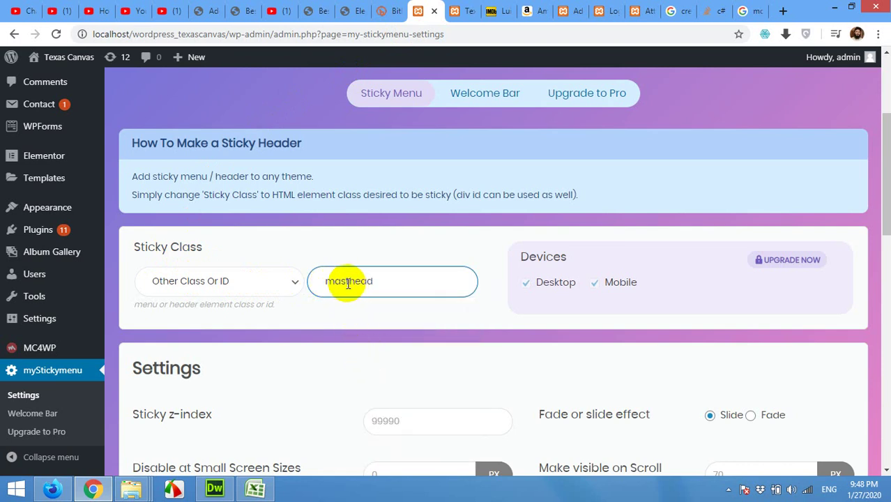
pyautogui.click(322, 281)
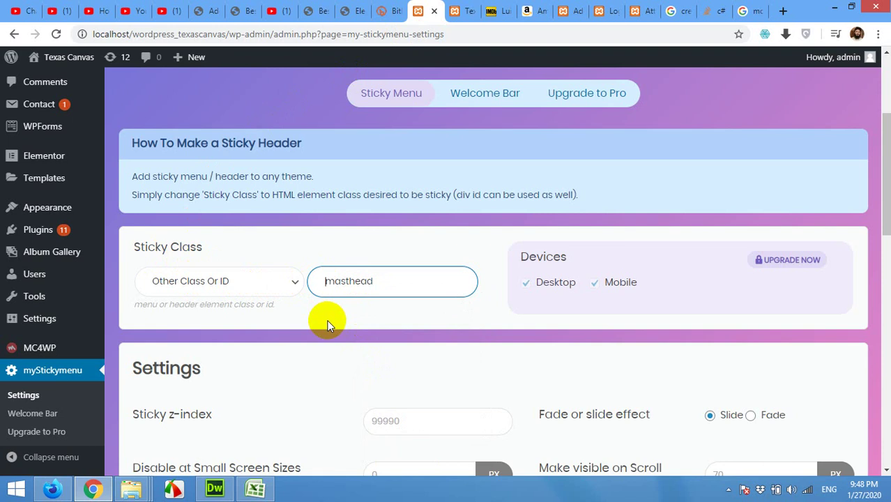
pyautogui.write('#')
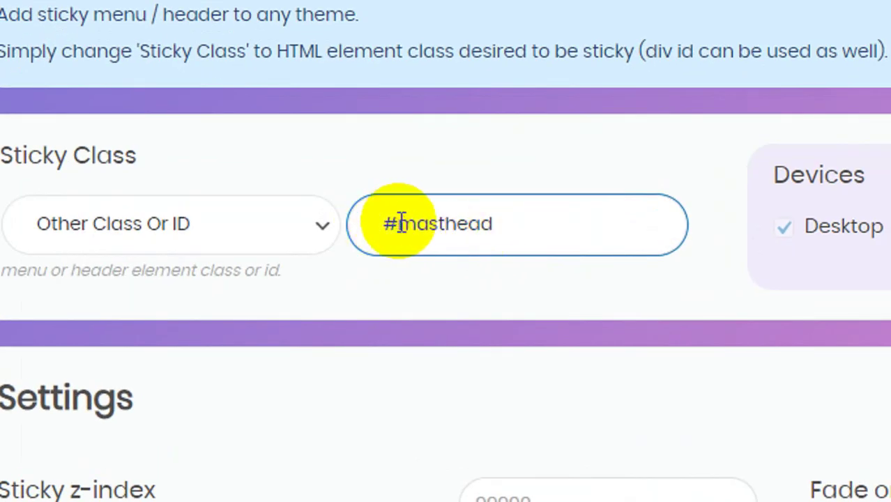
# - Try the class prefix "." in the Sticky Class value, and restore it to "#masthead"
pyautogui.moveTo(398, 223); pyautogui.dragTo(388, 222)
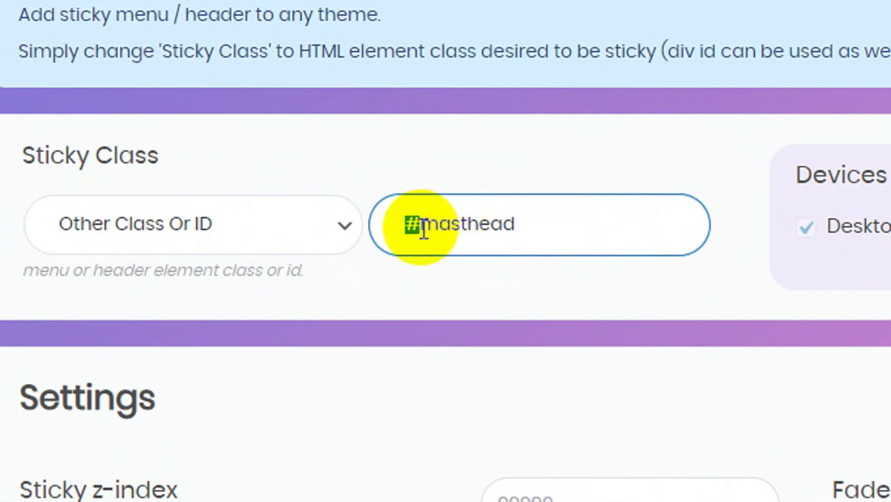
pyautogui.press('BackSpace')
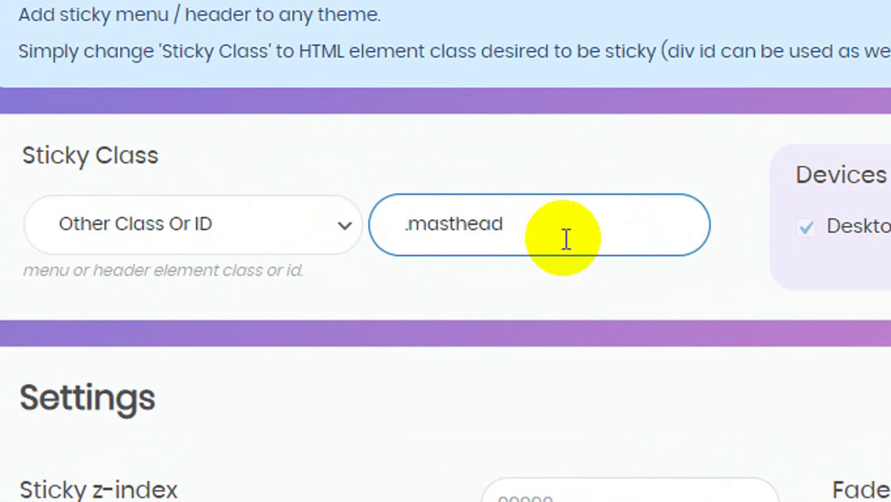
pyautogui.press('BackSpace')
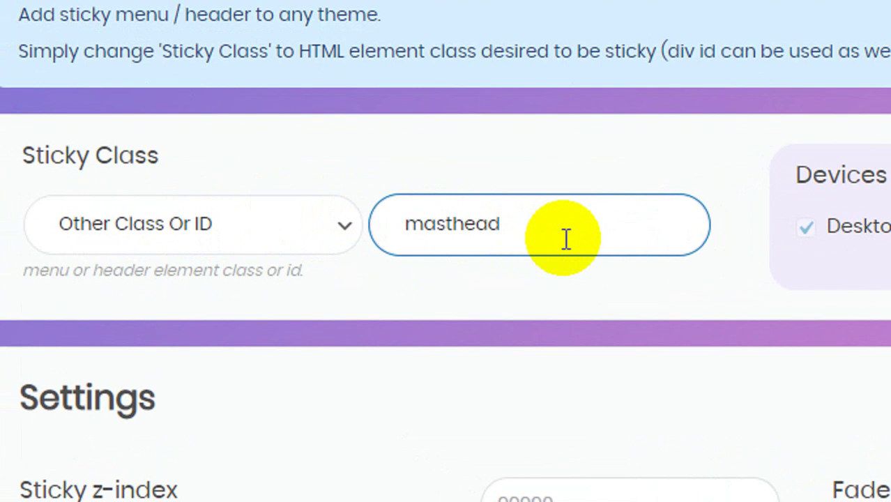
pyautogui.write('#')
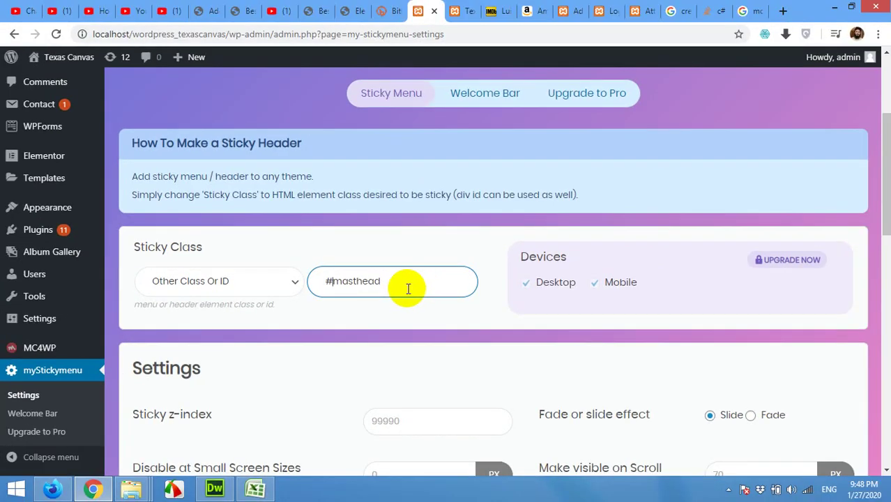
# - Save the myStickymenu settings
pyautogui.scroll(-5, 568, 238)
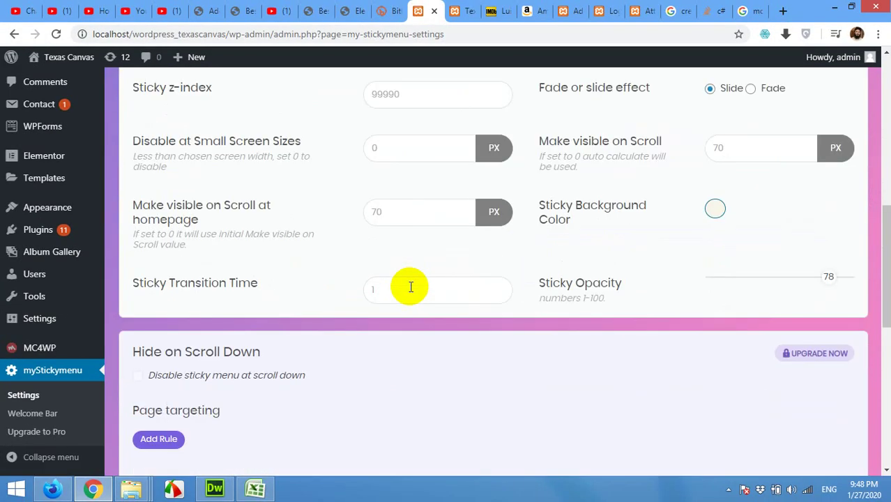
pyautogui.scroll(-8, 410, 286)
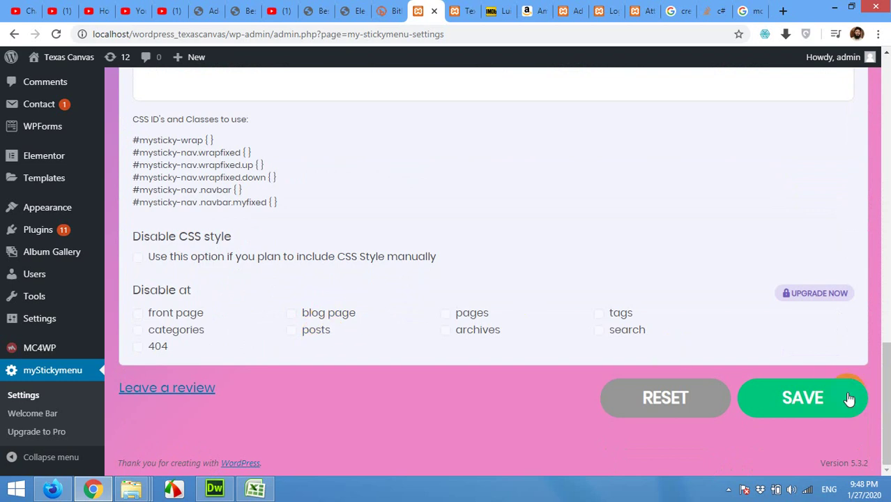
pyautogui.click(820, 398)
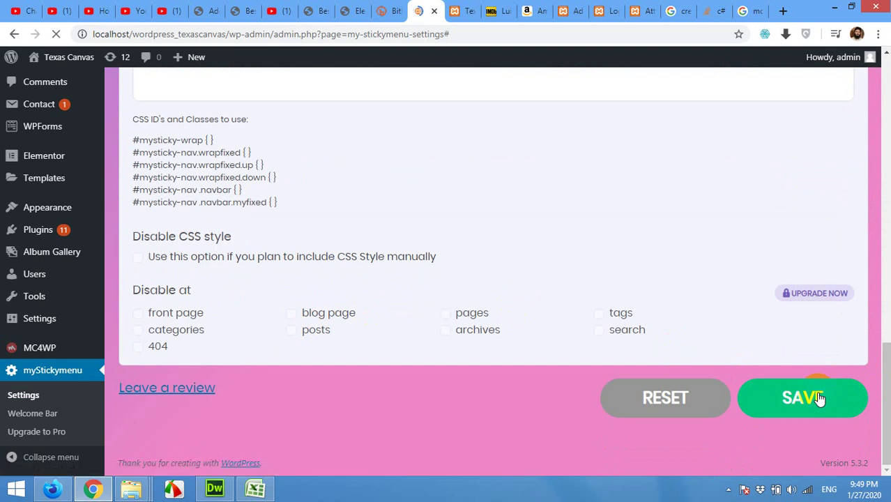
pyautogui.click(820, 398)
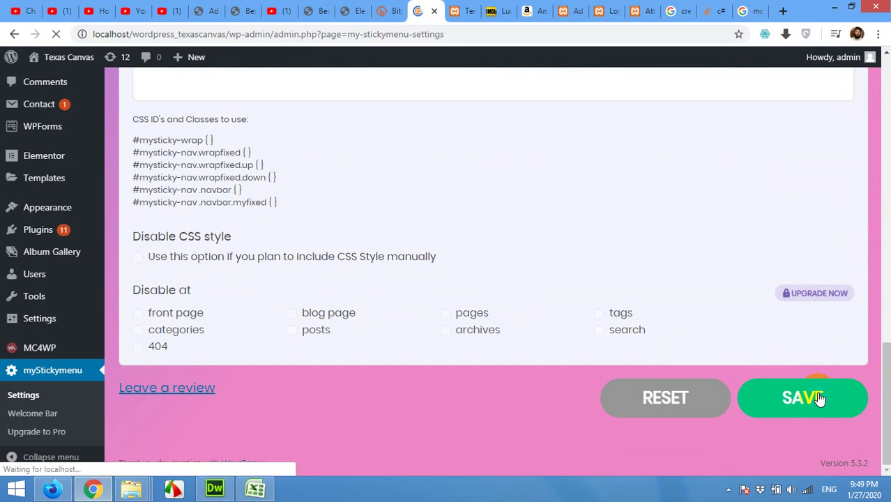
# - Close the developer tools on the Texas Canvas home page, reload it and check the header's behaviour while scrolling
pyautogui.click(472, 9)
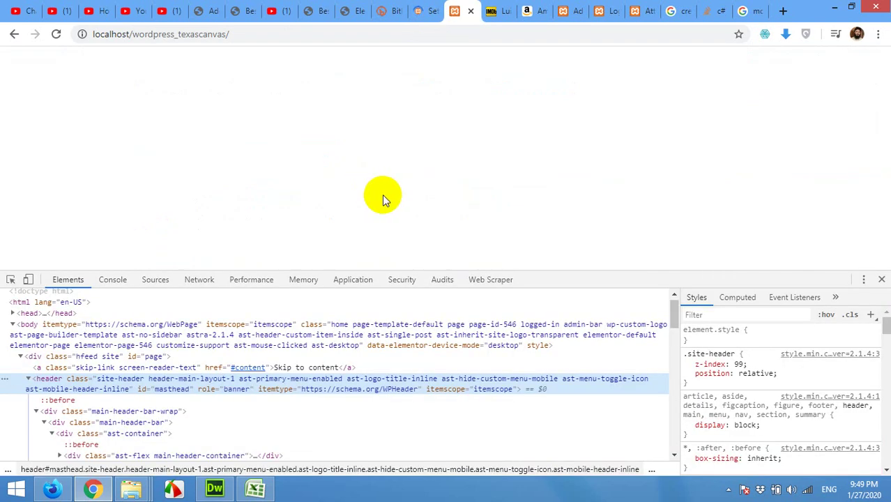
pyautogui.click(881, 280)
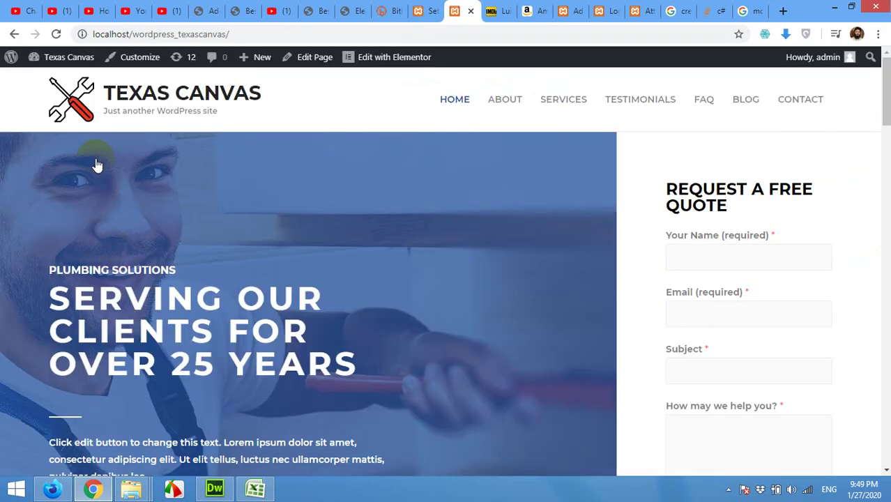
pyautogui.click(56, 34)
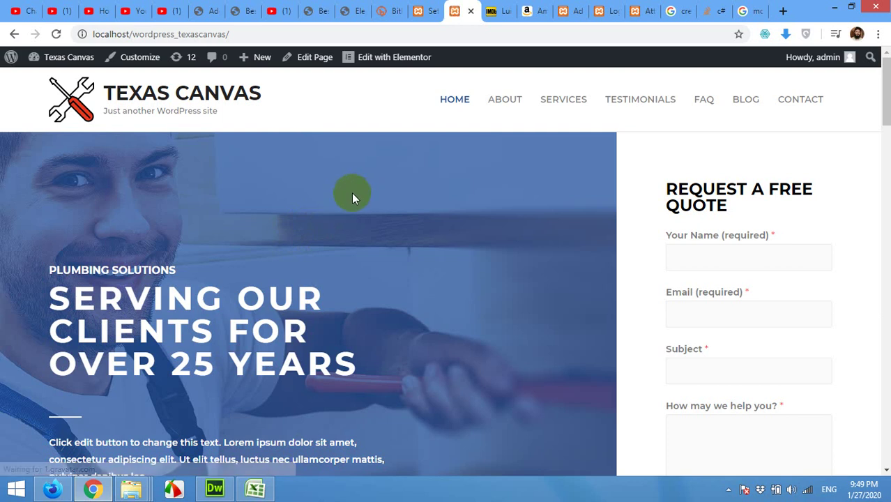
pyautogui.scroll(-5, 355, 215)
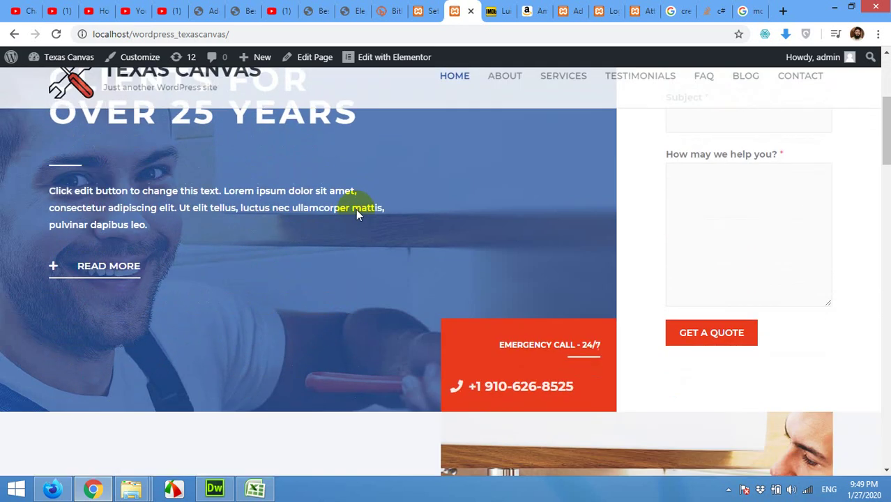
pyautogui.scroll(2, 232, 256)
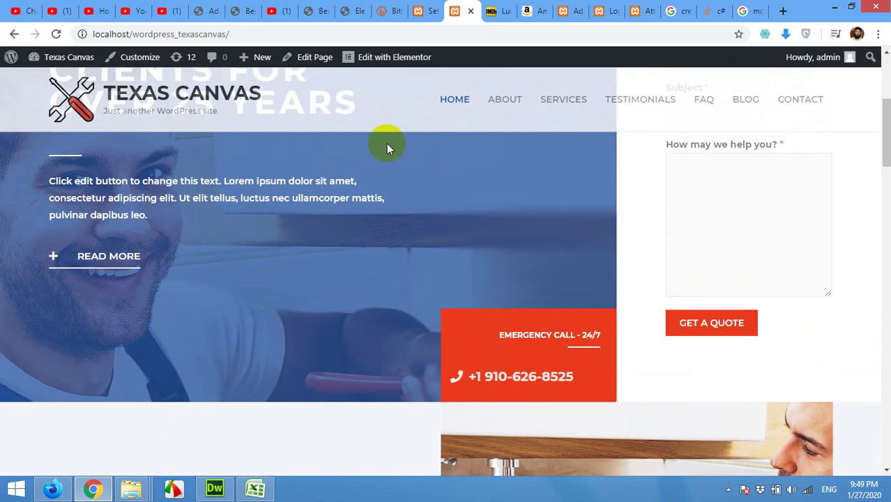
pyautogui.scroll(4, 392, 211)
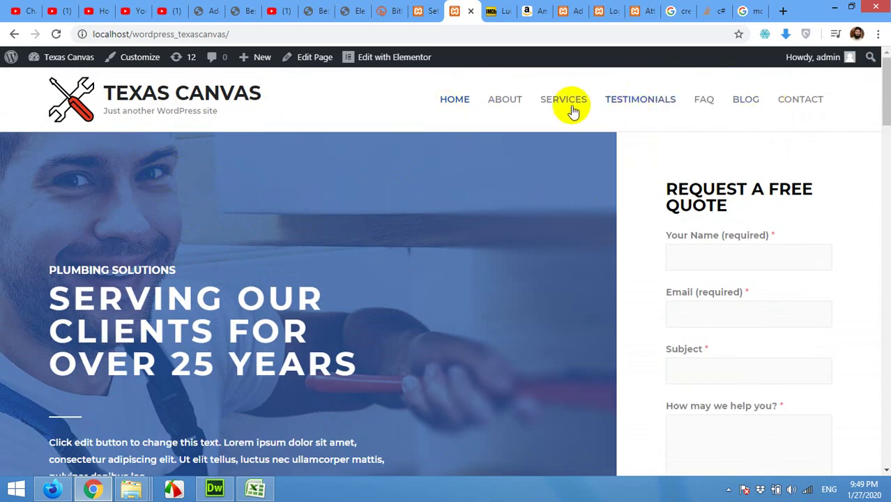
# - In the myStickymenu settings, set both Make visible on Scroll at homepage and Make visible on Scroll to 0 px
pyautogui.click(427, 10)
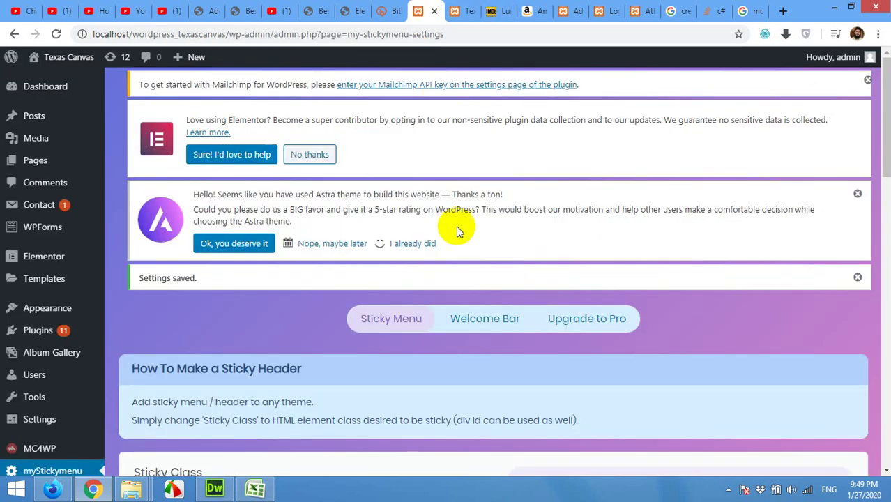
pyautogui.scroll(-6, 408, 276)
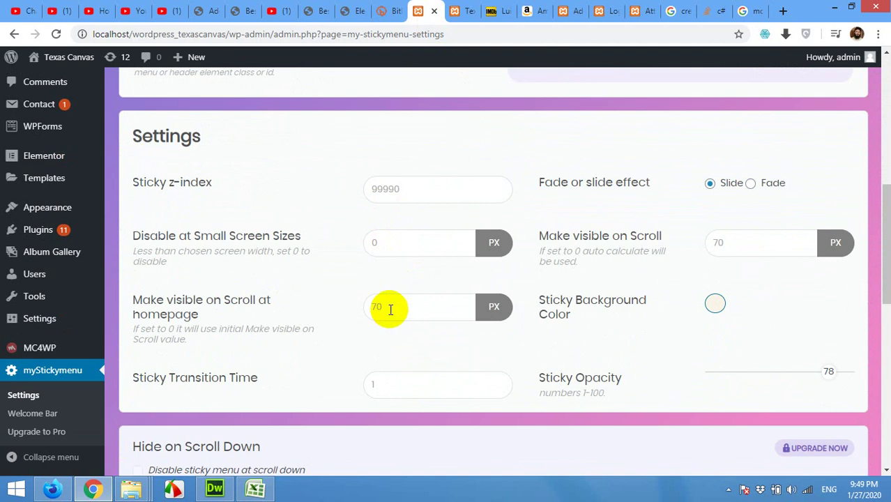
pyautogui.moveTo(388, 308); pyautogui.dragTo(367, 309)
pyautogui.press('BackSpace')
pyautogui.moveTo(728, 243); pyautogui.dragTo(701, 246)
pyautogui.press('BackSpace')
# - Choose the Fade effect, set the Sticky Opacity to 90, and save the myStickymenu settings
pyautogui.click(750, 184)
pyautogui.moveTo(828, 372); pyautogui.dragTo(841, 373)
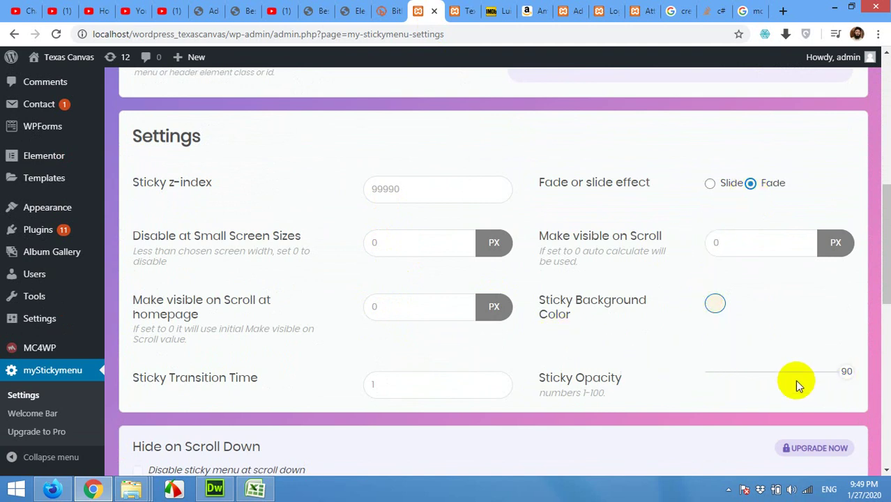
pyautogui.scroll(-15, 238, 357)
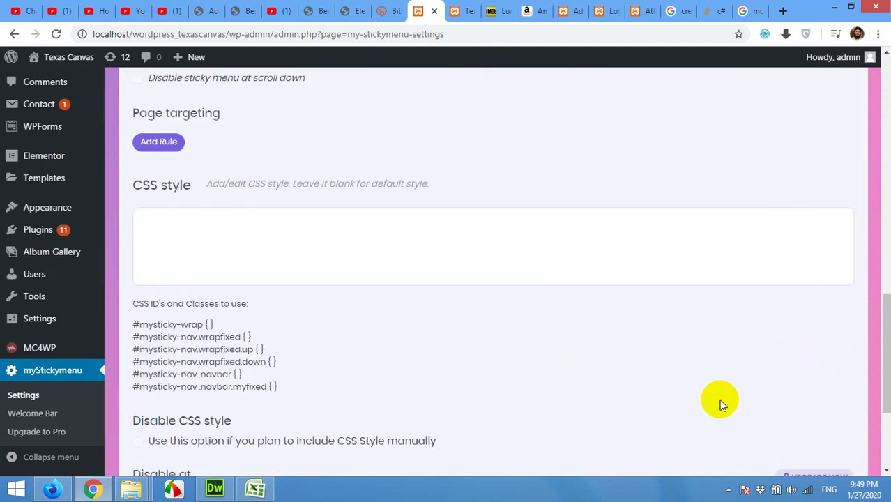
pyautogui.click(799, 407)
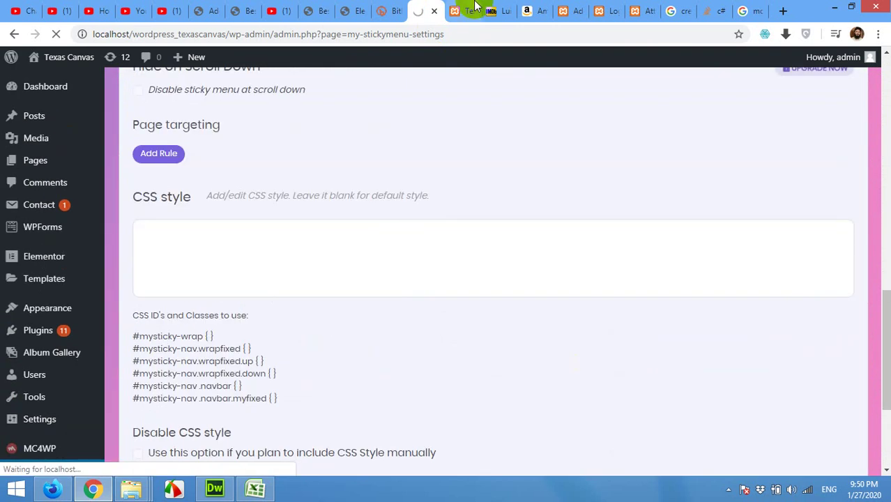
# - Reload the Texas Canvas home page and examine the sticky header's transparency and transition while scrolling through the page
pyautogui.click(460, 11)
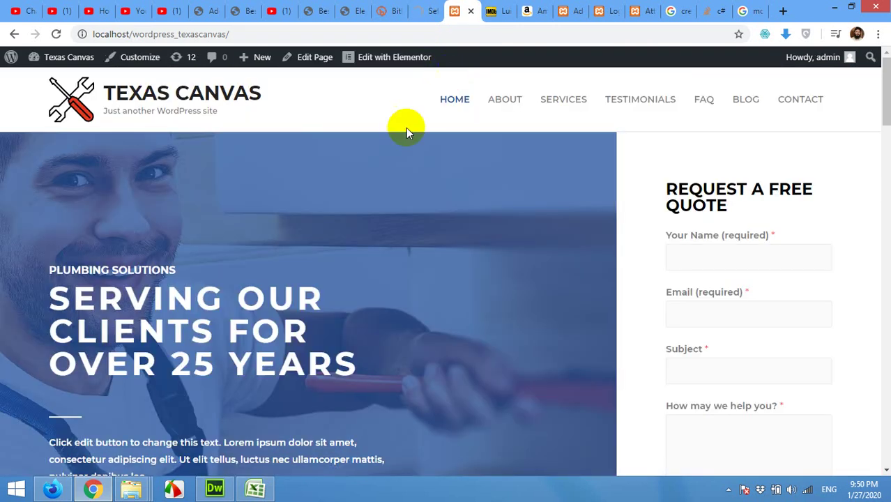
pyautogui.click(57, 34)
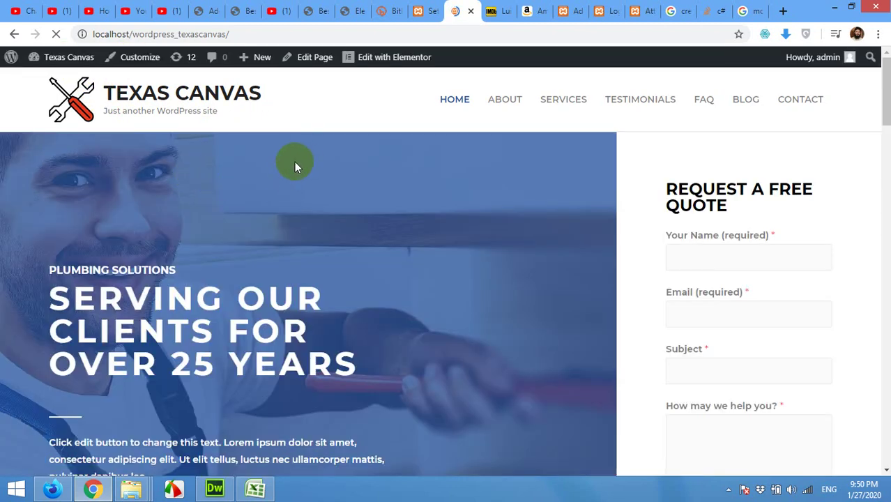
pyautogui.scroll(-7, 326, 177)
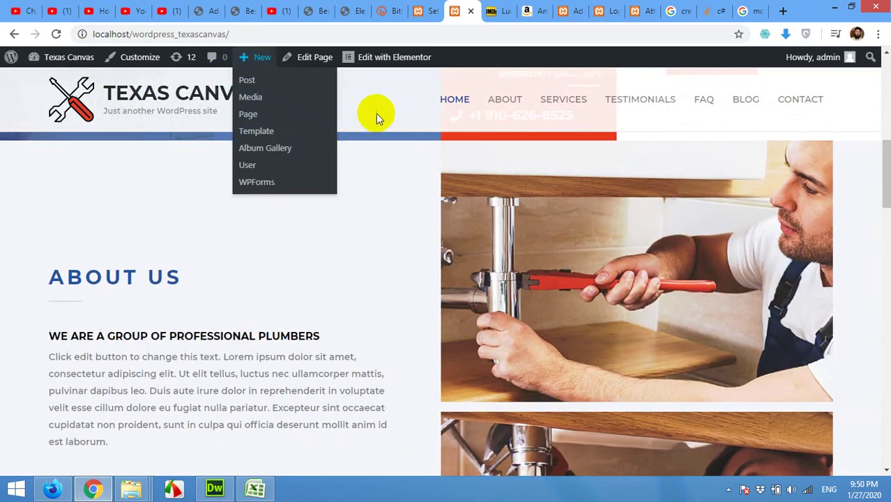
pyautogui.scroll(1, 411, 112)
pyautogui.scroll(1, 447, 117)
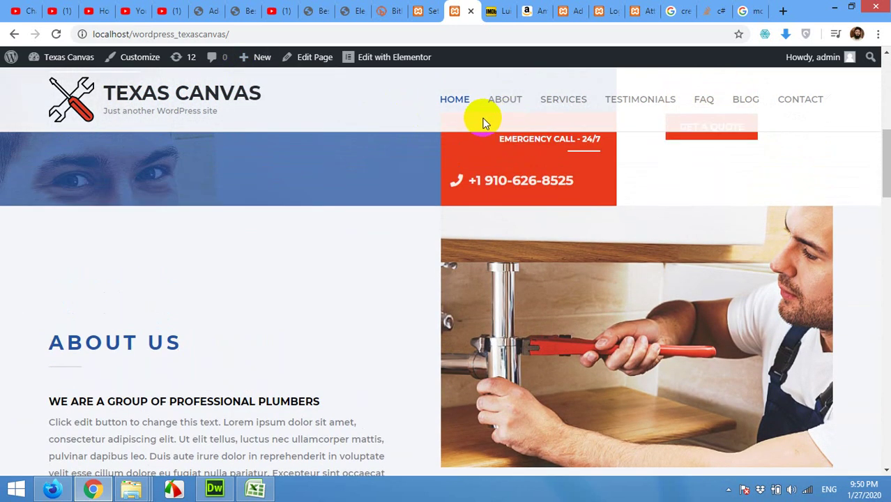
pyautogui.scroll(-1, 481, 121)
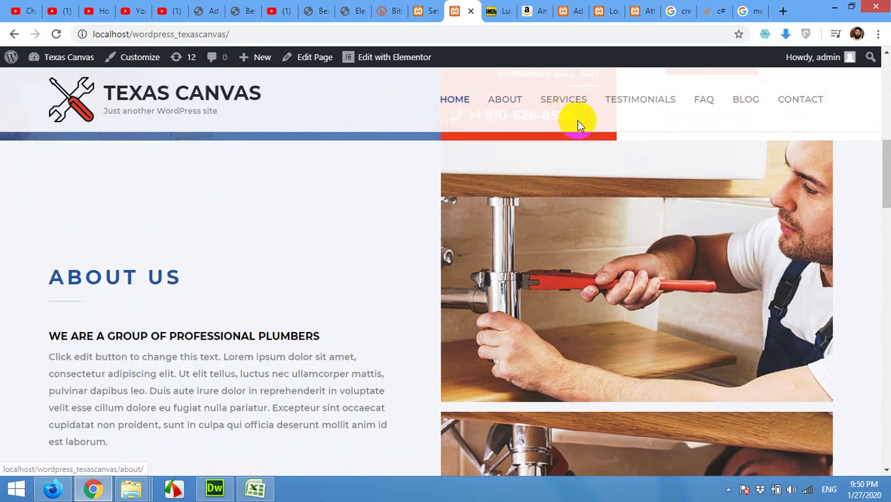
pyautogui.scroll(-4, 422, 176)
pyautogui.scroll(-3, 393, 189)
pyautogui.scroll(15, 393, 185)
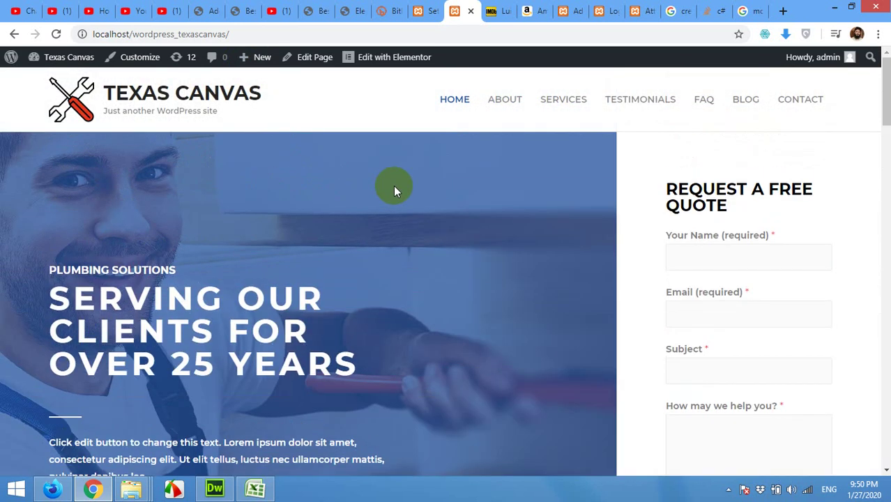
# - Review the scroll visibility values in the myStickymenu settings and compare them with the header's behaviour on the home page
pyautogui.click(419, 10)
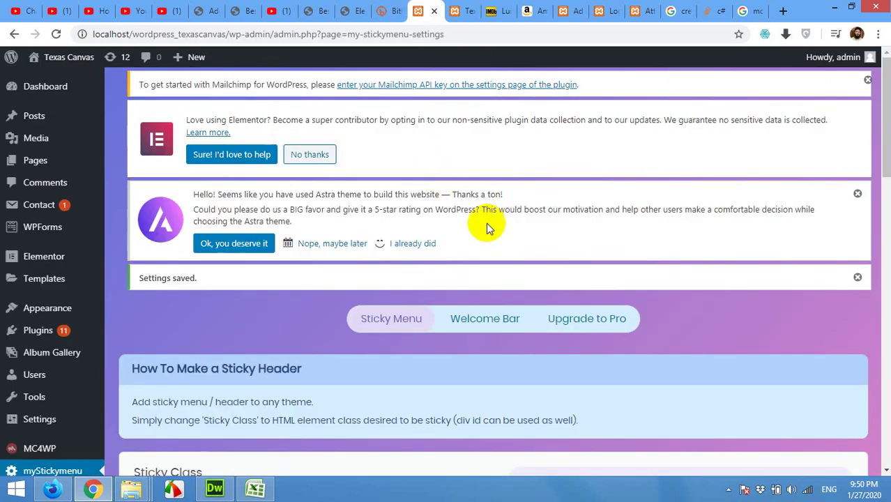
pyautogui.scroll(-6, 486, 223)
pyautogui.scroll(-2, 324, 272)
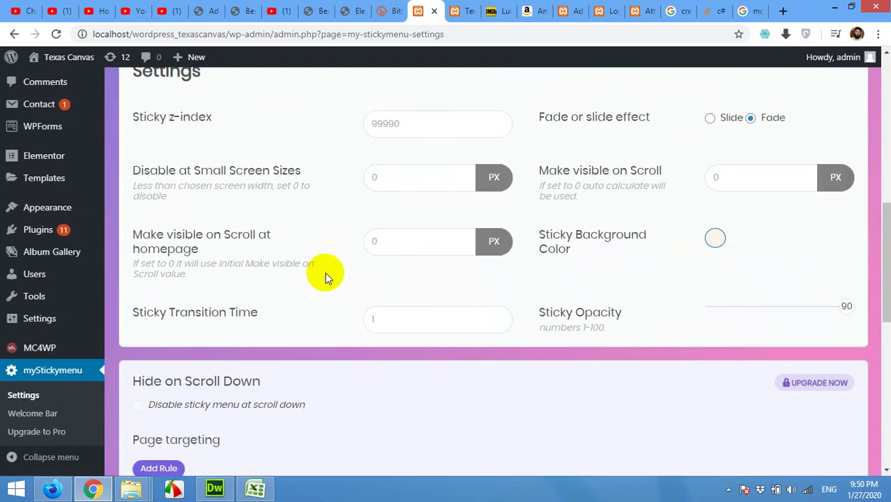
pyautogui.click(454, 11)
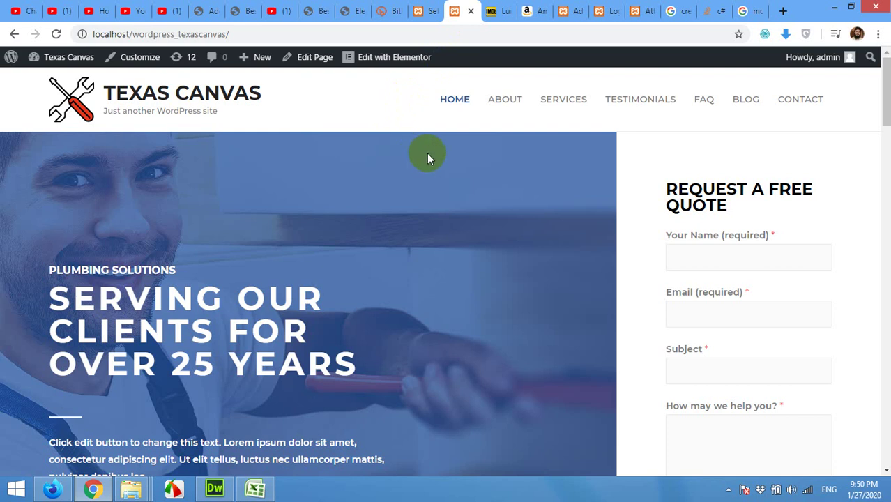
pyautogui.scroll(-1, 457, 170)
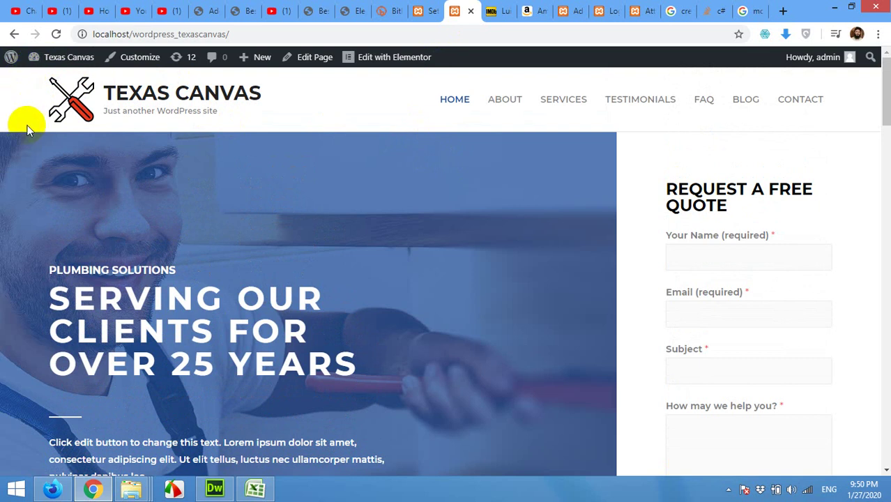
# - Set Make visible on Scroll at homepage and Make visible on Scroll both to 100 px, and save the myStickymenu settings
pyautogui.click(420, 11)
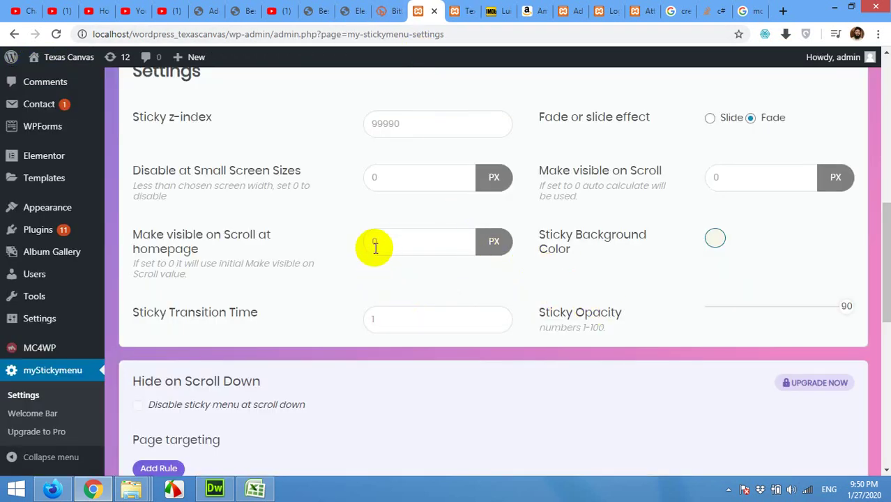
pyautogui.click(373, 242)
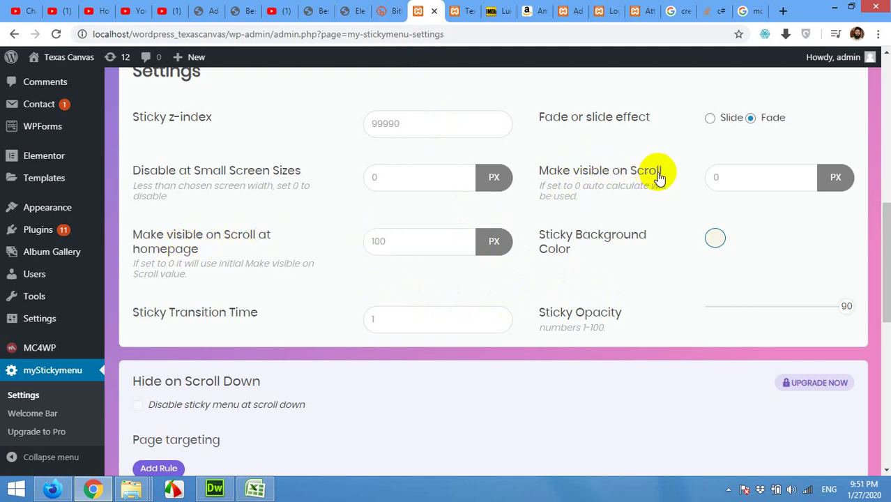
pyautogui.doubleClick(717, 178)
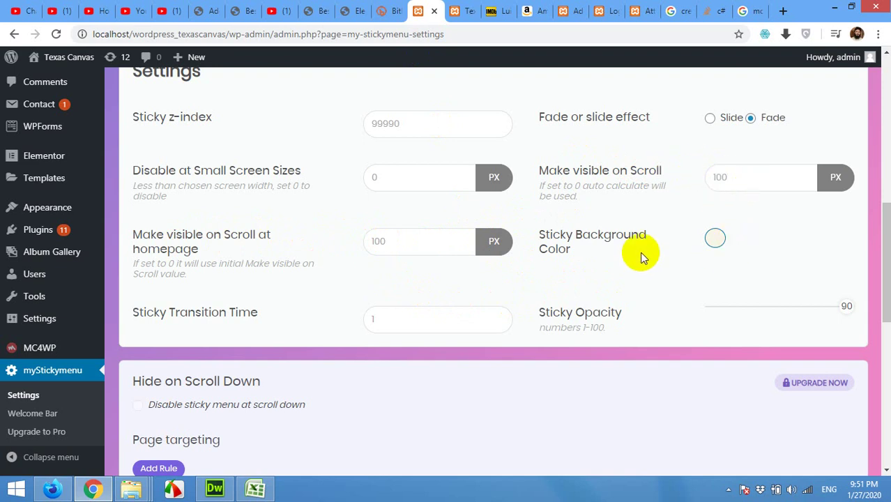
pyautogui.scroll(-8, 550, 376)
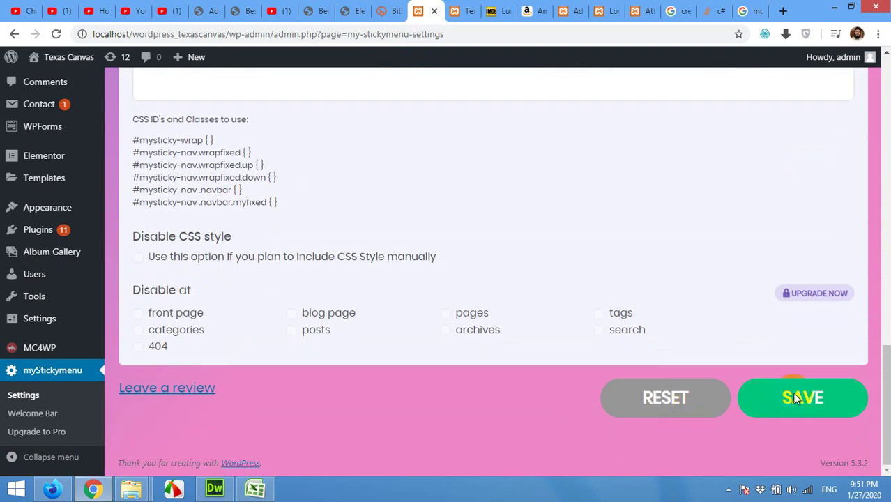
pyautogui.click(793, 396)
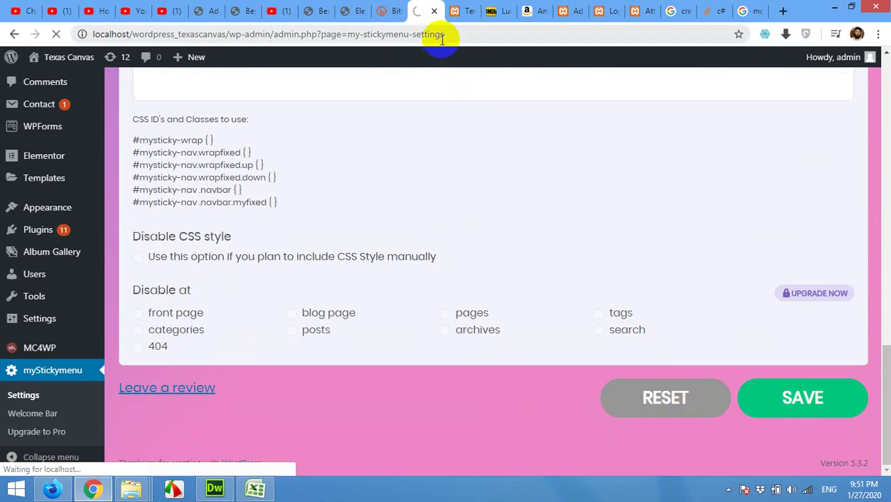
# - Reload the home page, dismiss the low disk space notification, and check at what scroll distance the header becomes sticky
pyautogui.click(454, 14)
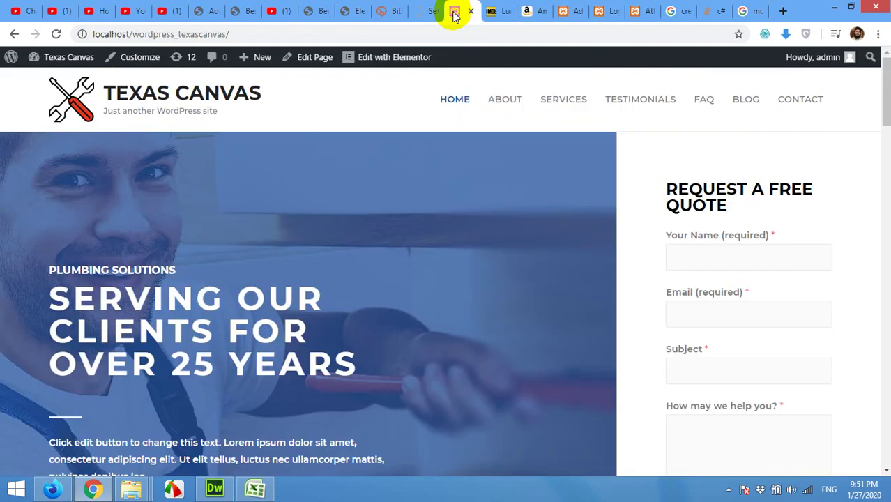
pyautogui.click(56, 34)
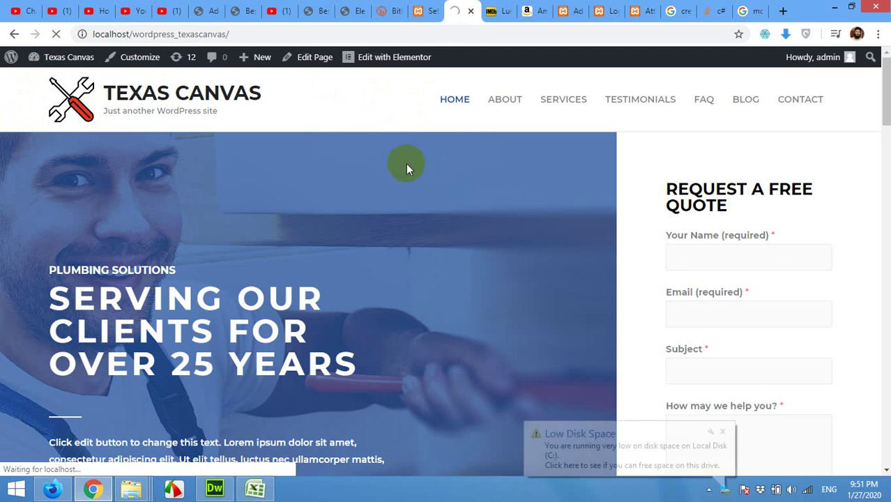
pyautogui.click(722, 432)
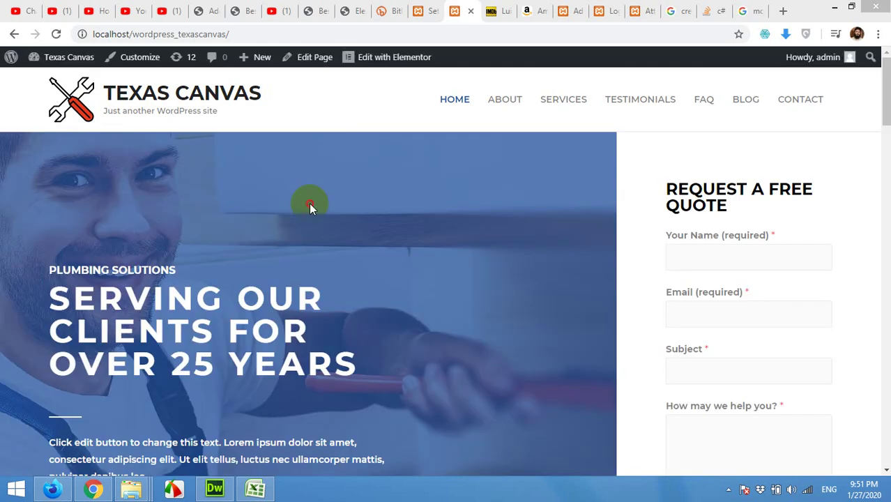
pyautogui.scroll(-2, 310, 206)
pyautogui.scroll(2, 308, 203)
pyautogui.scroll(-2, 309, 203)
pyautogui.scroll(2, 309, 203)
pyautogui.scroll(-1, 309, 203)
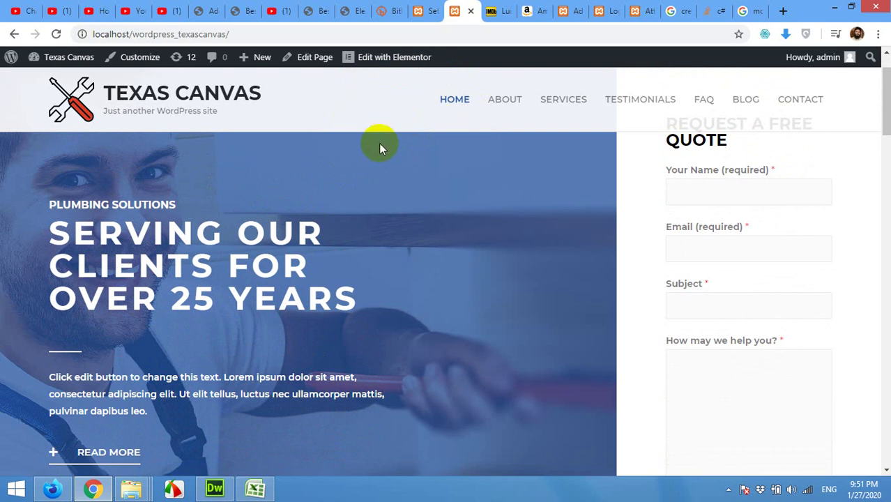
# - In the myStickymenu settings, choose the Slide effect and set the Sticky Opacity to 70
pyautogui.click(424, 10)
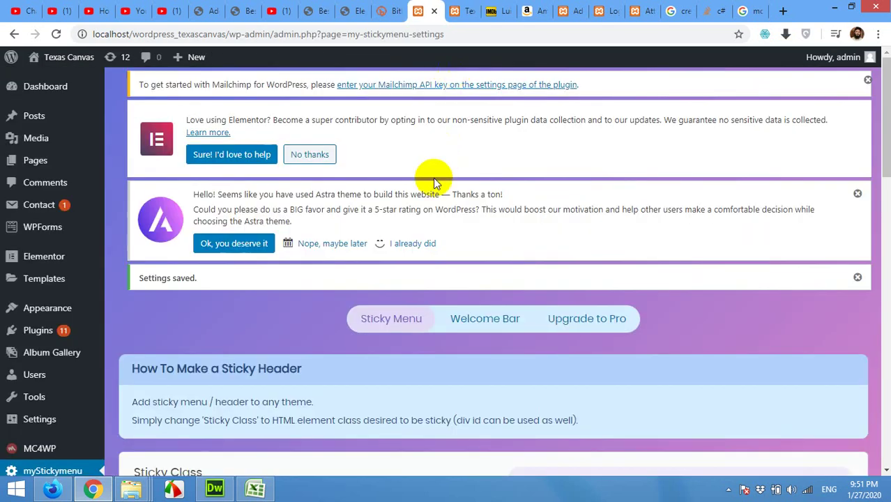
pyautogui.scroll(-3, 499, 248)
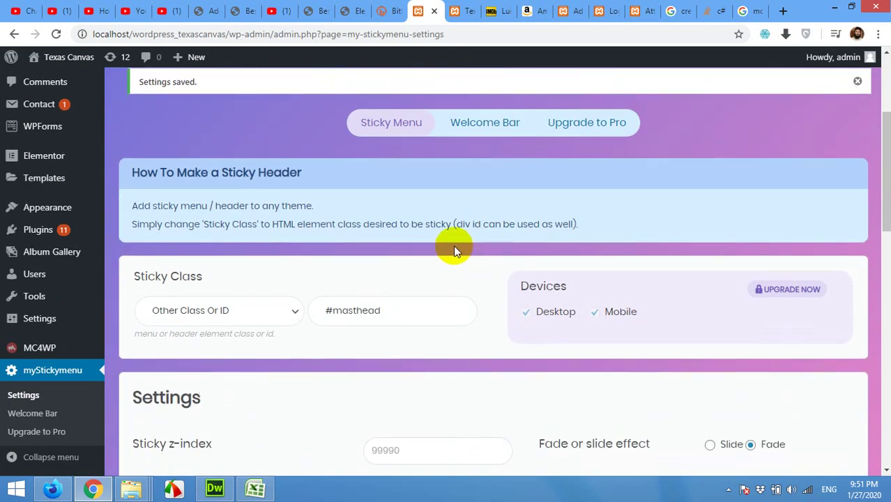
pyautogui.scroll(-4, 453, 245)
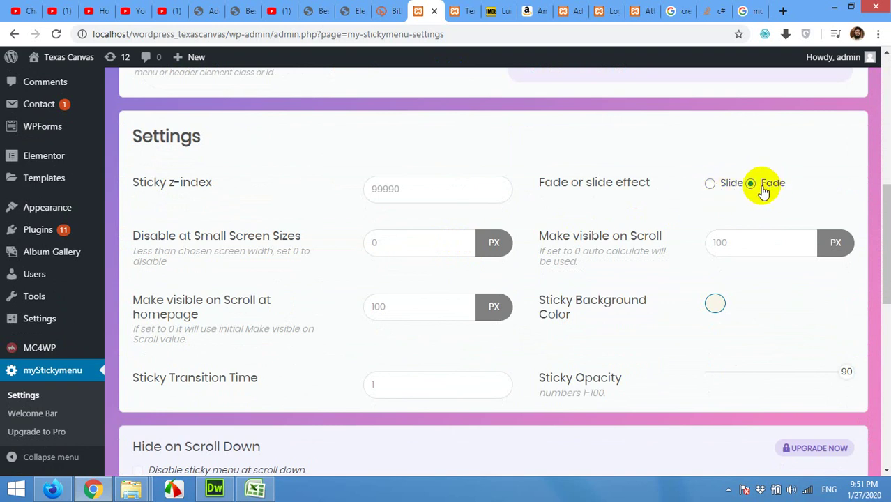
pyautogui.click(710, 184)
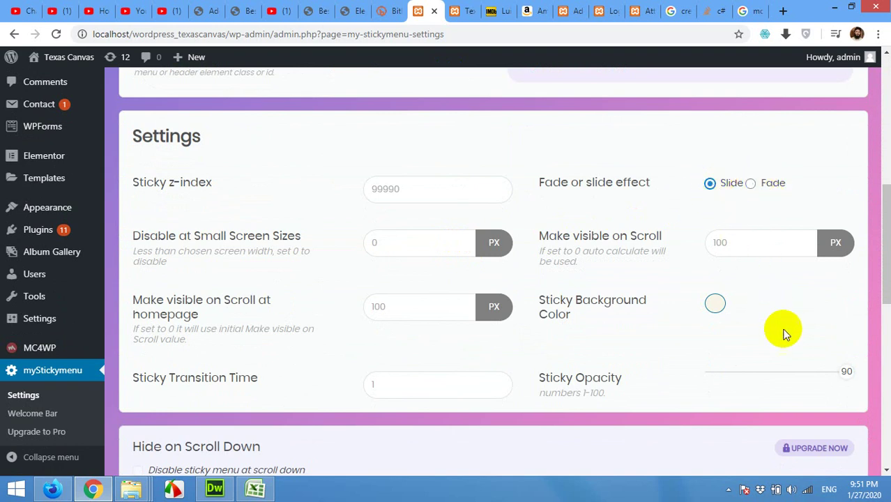
pyautogui.moveTo(845, 373); pyautogui.dragTo(810, 375)
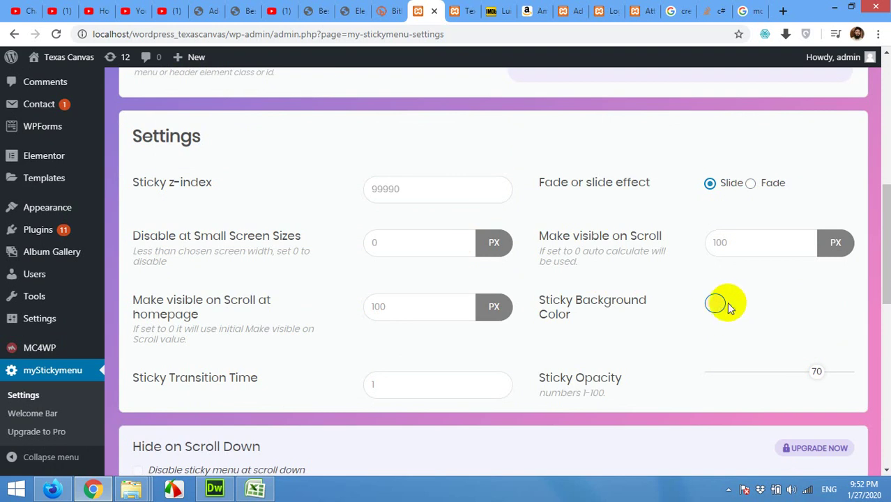
# - Review the Sticky Transition Time and the remaining myStickymenu options, and save the settings
pyautogui.click(383, 385)
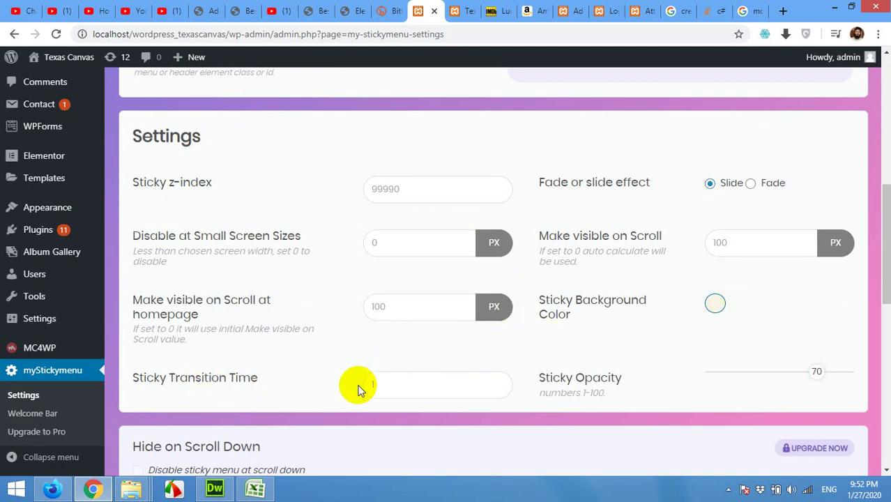
pyautogui.scroll(-5, 382, 391)
pyautogui.scroll(6, 699, 288)
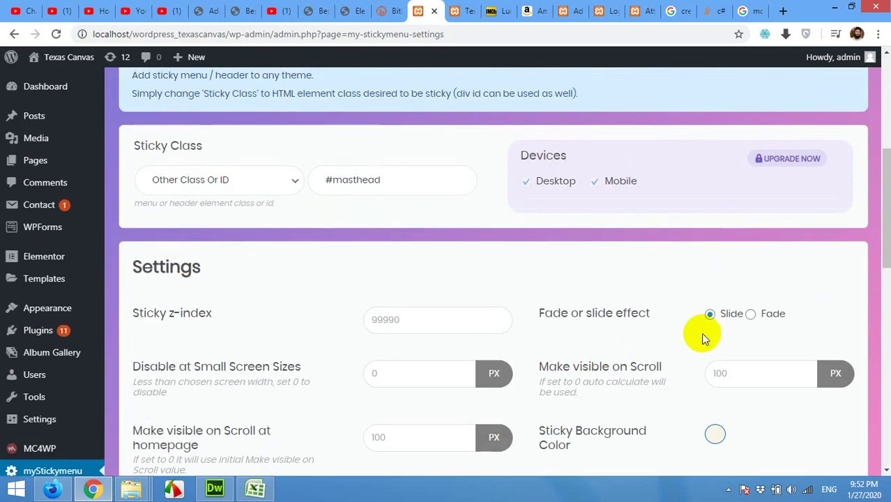
pyautogui.scroll(-1, 665, 347)
pyautogui.scroll(-10, 665, 346)
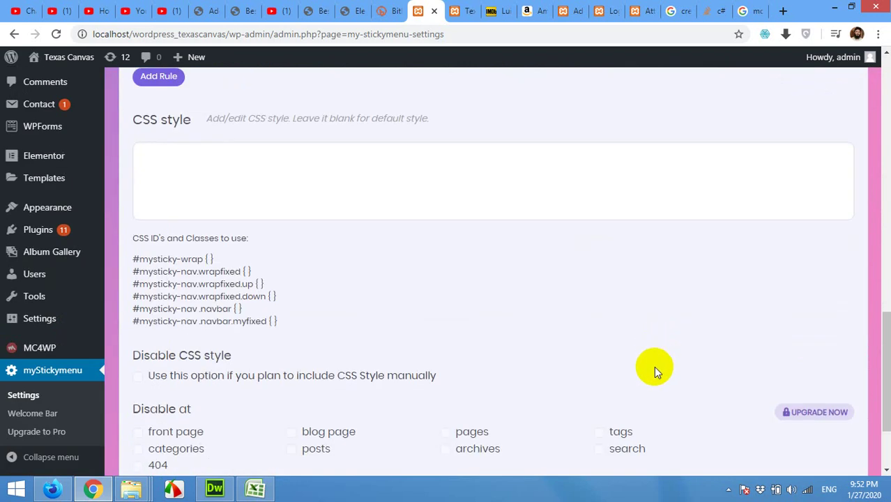
pyautogui.click(781, 404)
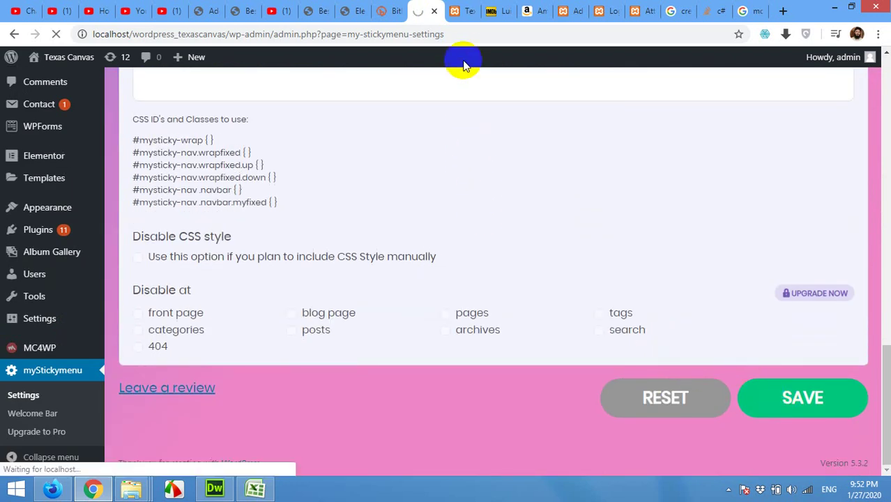
# - Reload the Texas Canvas home page and examine the sticky header's slide effect and opacity along the full length of the page
pyautogui.click(457, 12)
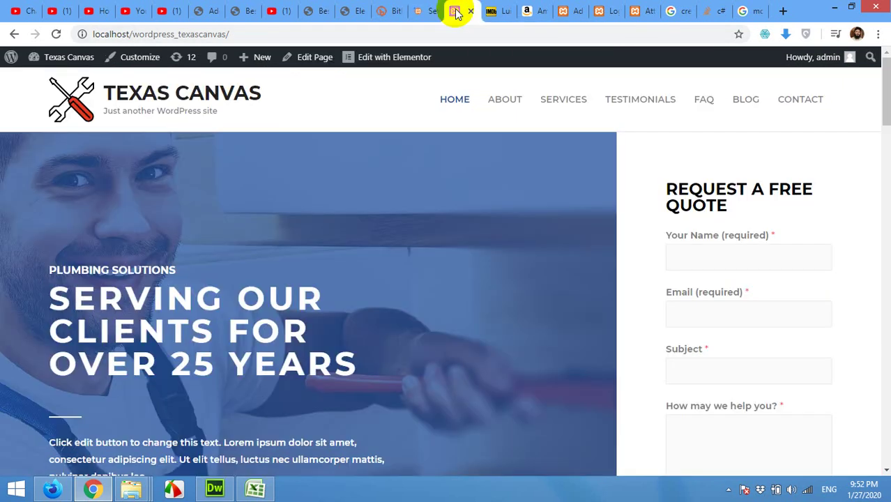
pyautogui.click(57, 33)
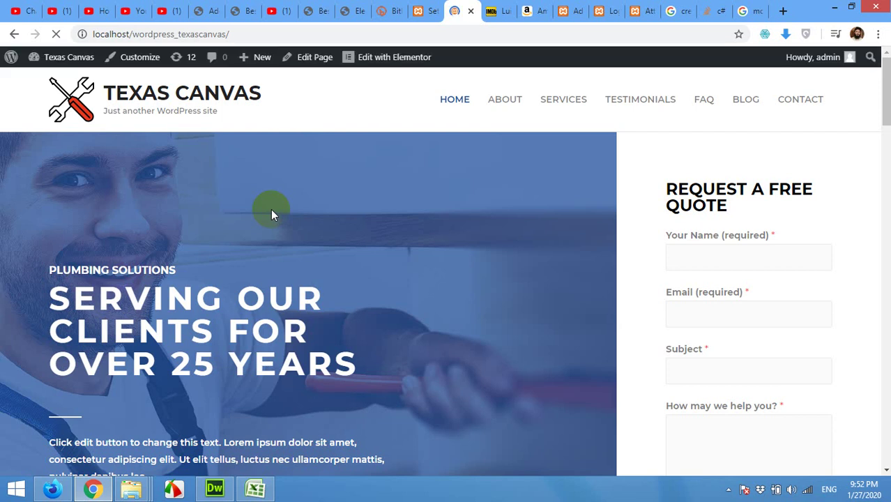
pyautogui.scroll(-1, 373, 184)
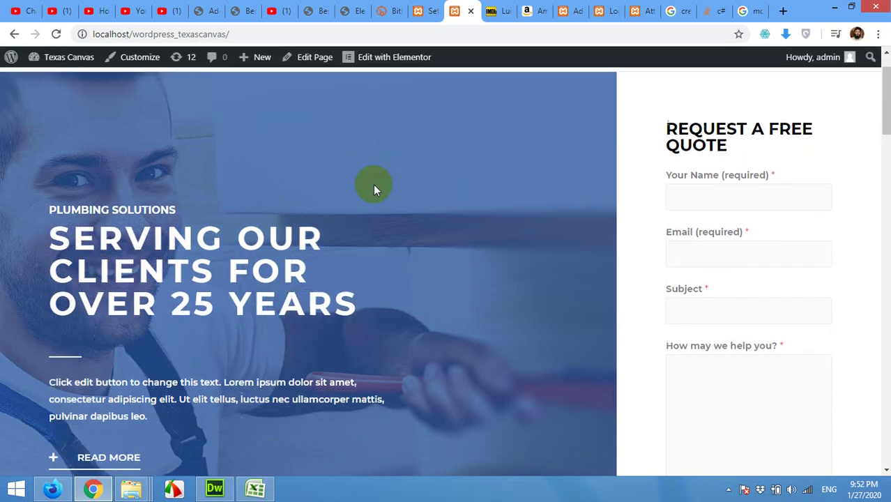
pyautogui.scroll(-4, 373, 184)
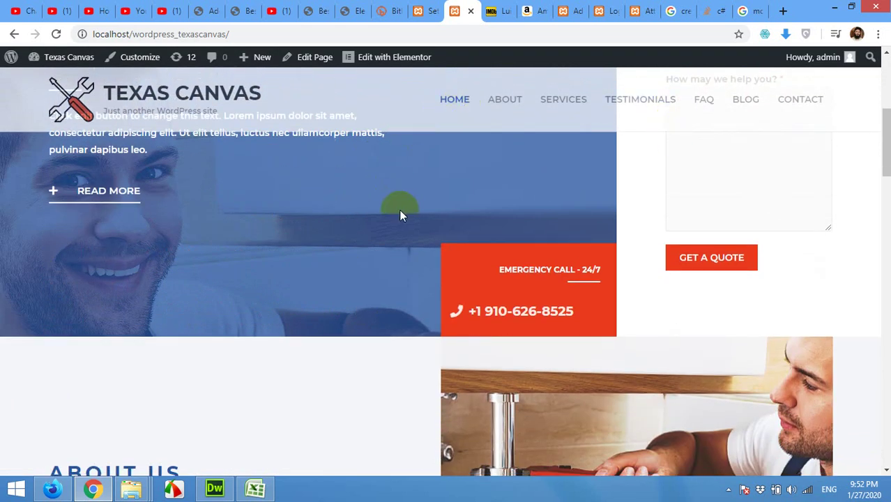
pyautogui.scroll(-16, 395, 218)
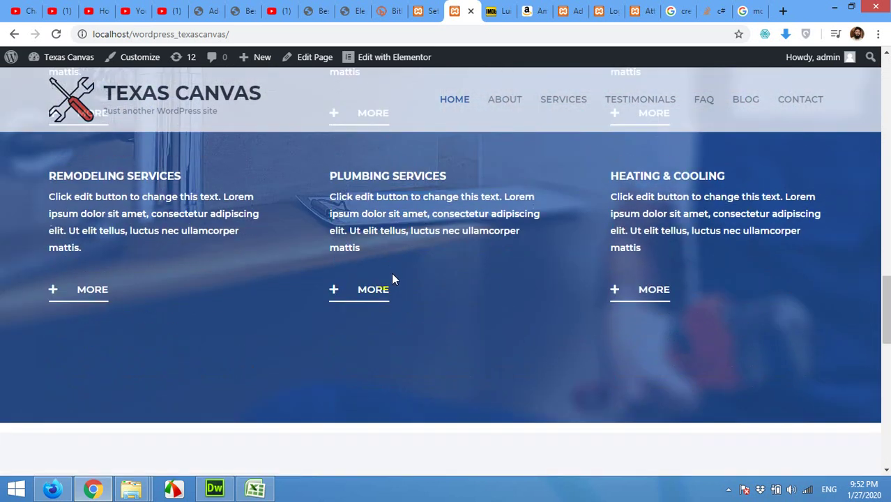
pyautogui.scroll(-10, 392, 279)
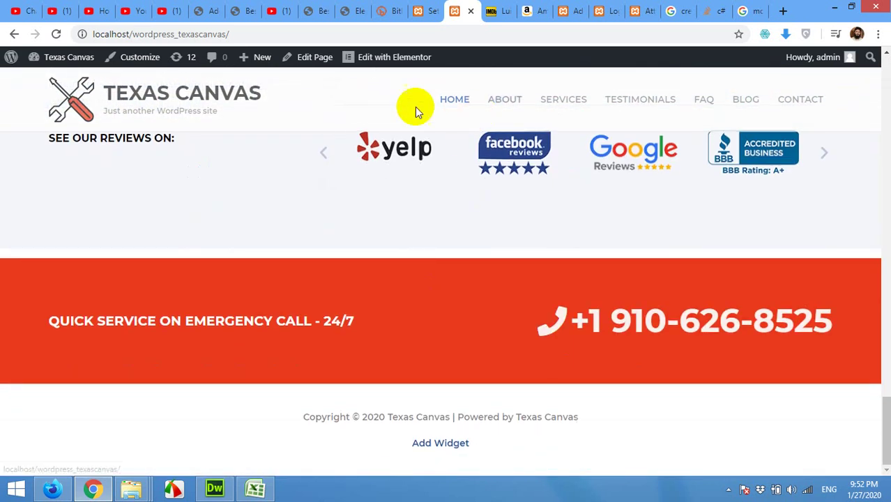
pyautogui.scroll(10, 451, 205)
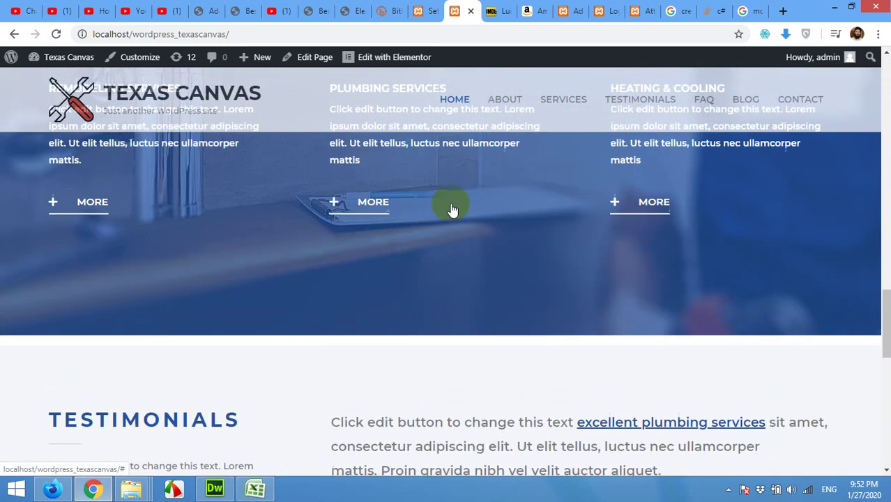
pyautogui.scroll(12, 452, 207)
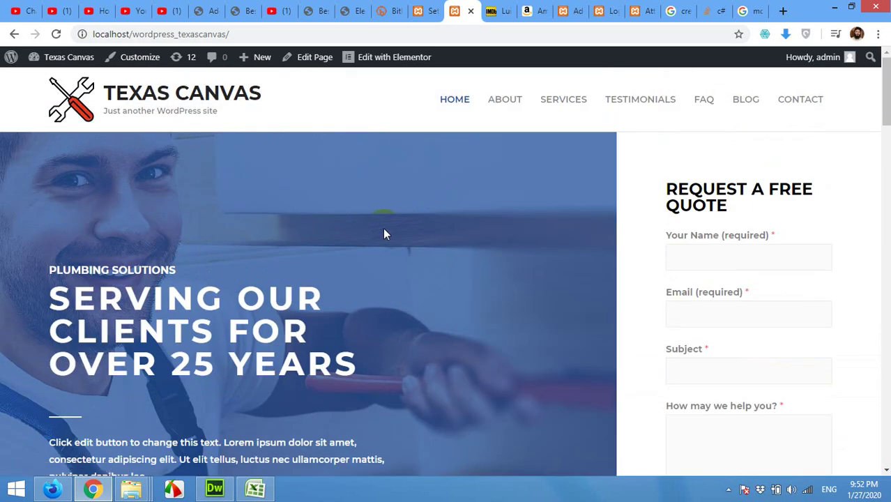